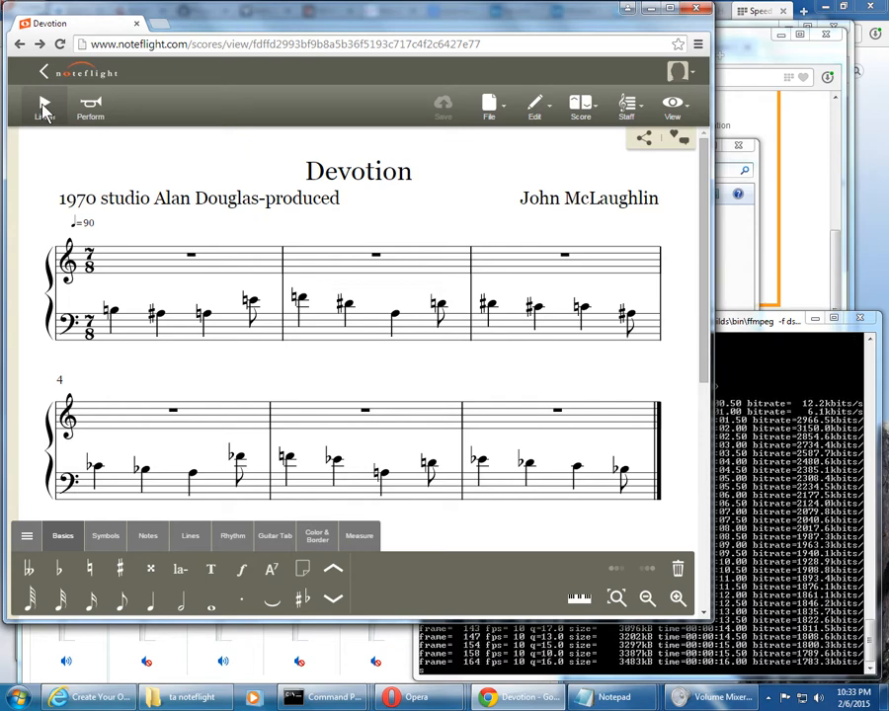
# Play back the Devotion score
pyautogui.click(43, 107)
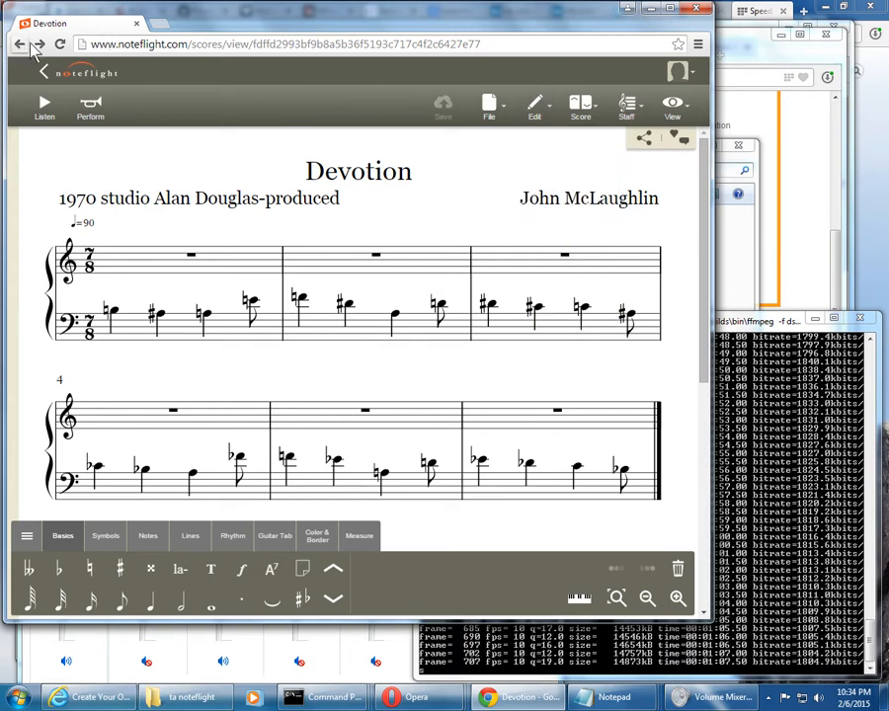
# Show how the notation palettes collapse and expand, viewing the Basics and Symbols sets
pyautogui.click(56, 540)
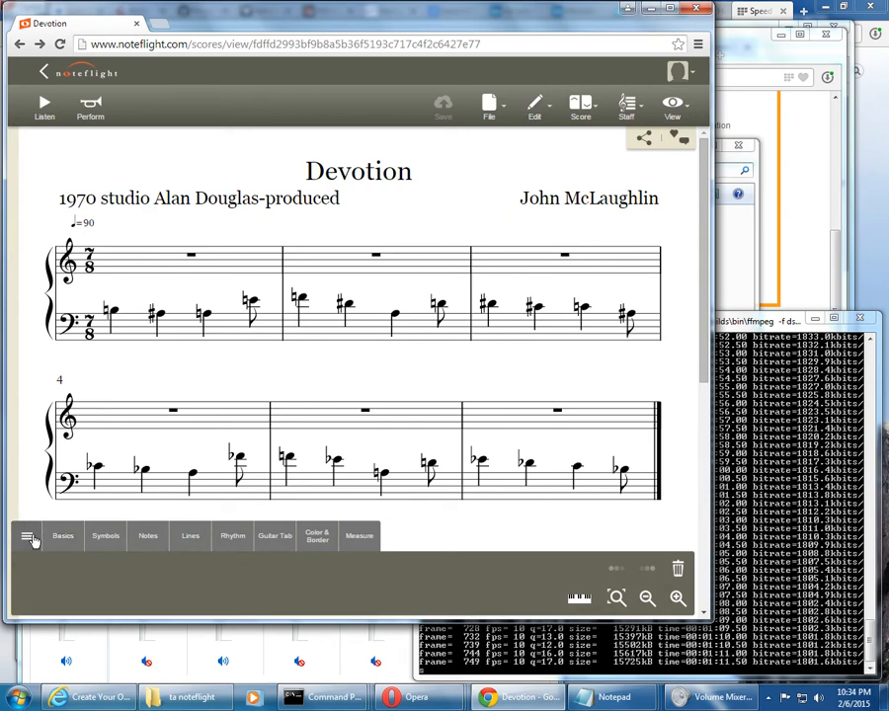
pyautogui.click(29, 538)
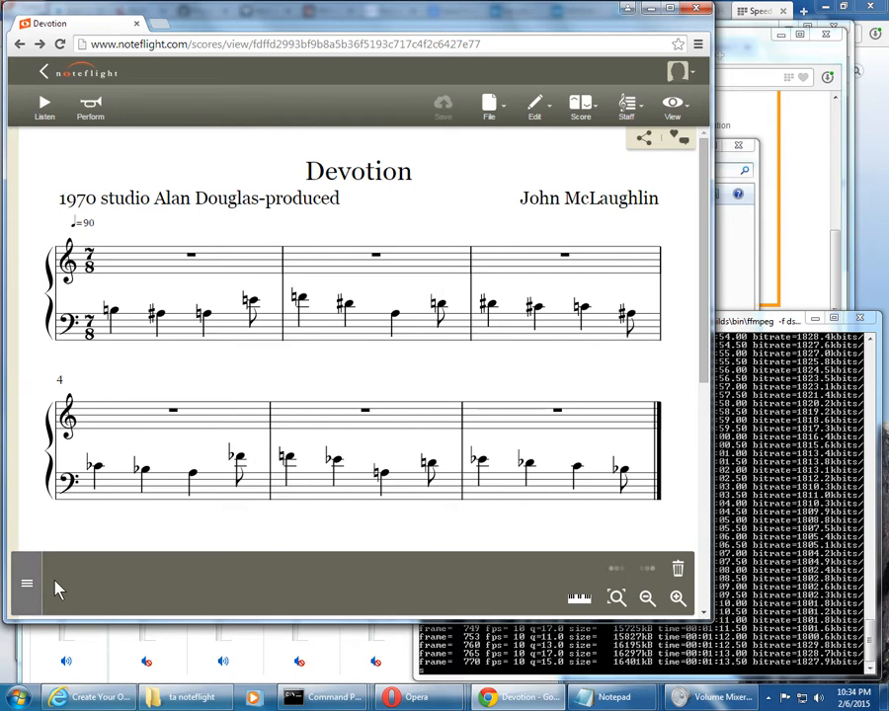
pyautogui.click(32, 589)
pyautogui.click(89, 539)
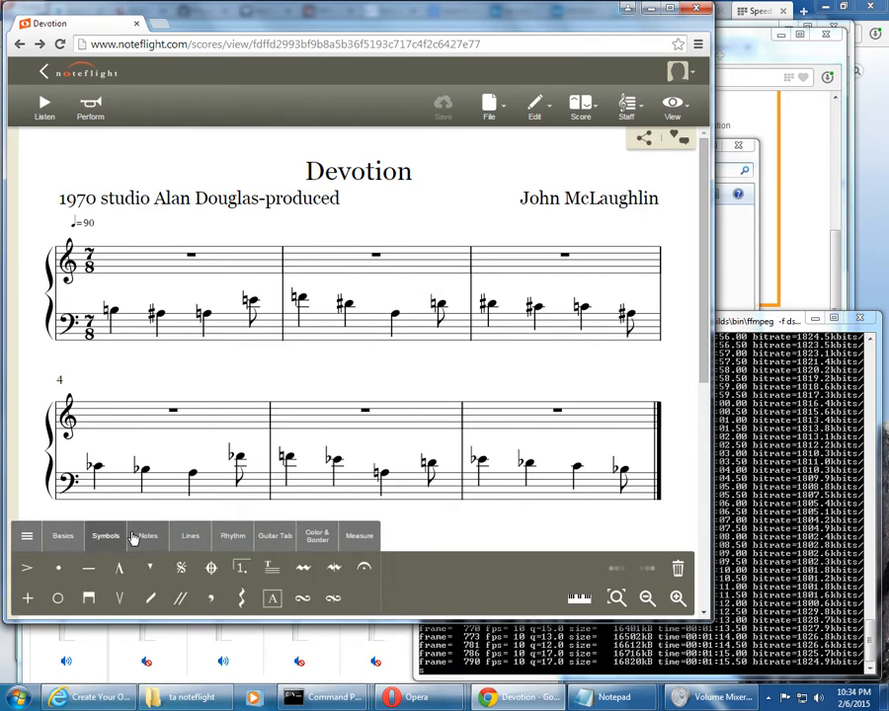
pyautogui.click(57, 538)
pyautogui.click(28, 537)
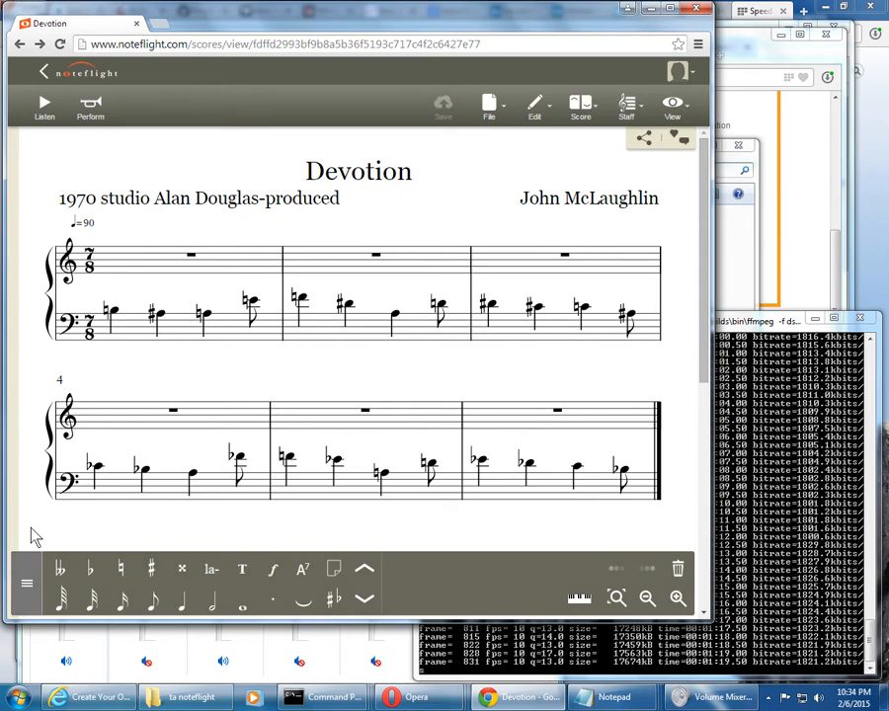
pyautogui.click(27, 582)
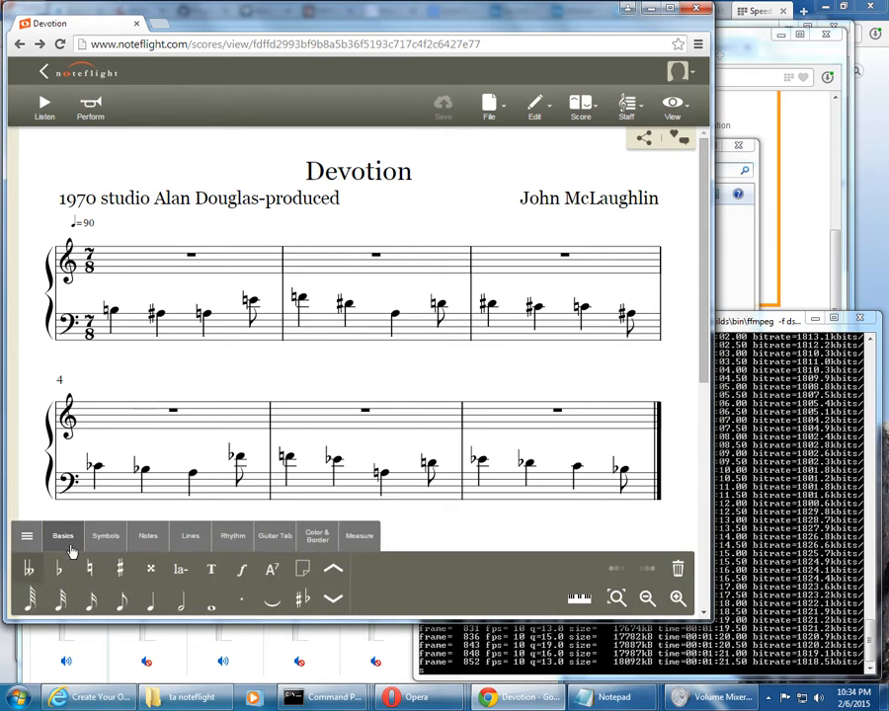
# Look through the Notes, Lines, Rhythm, Guitar Tab, Color & Border and Measure palettes
pyautogui.click(148, 536)
pyautogui.click(191, 536)
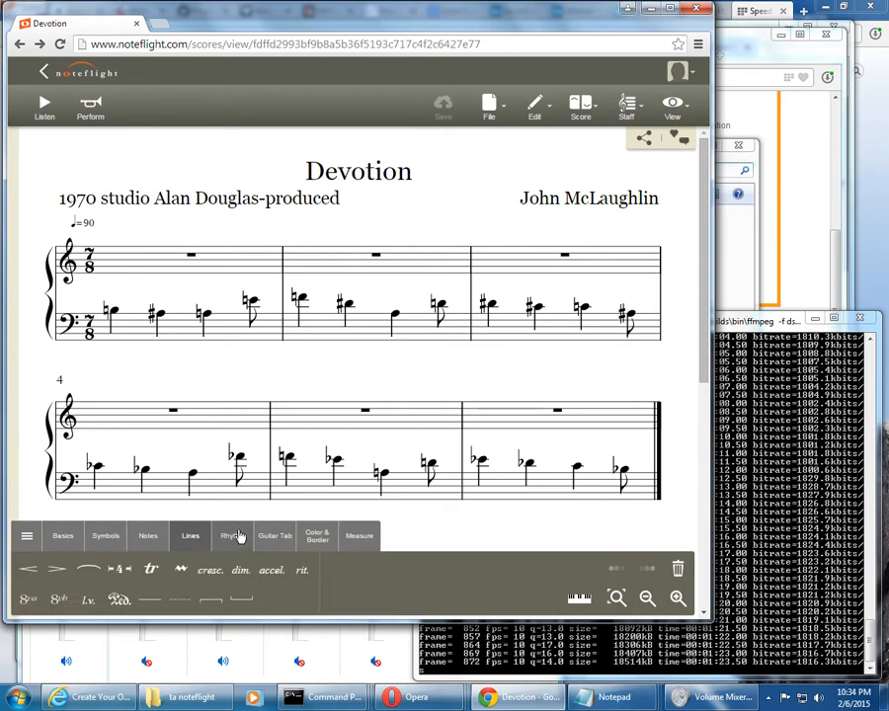
pyautogui.click(234, 535)
pyautogui.click(277, 537)
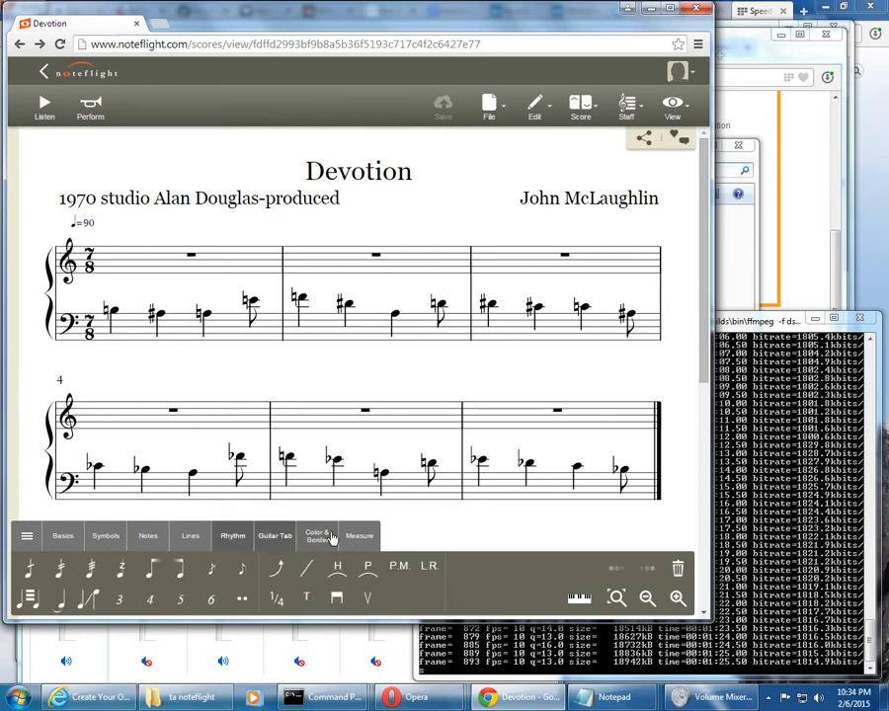
pyautogui.click(318, 536)
pyautogui.click(360, 537)
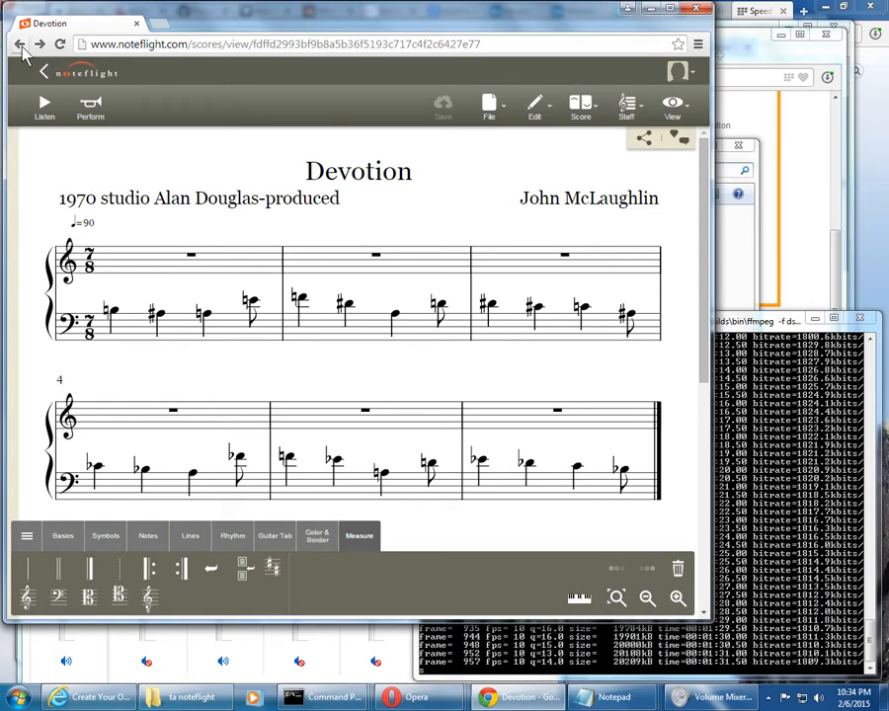
# Return to the Your Scores list and reopen the Devotion score
pyautogui.click(20, 45)
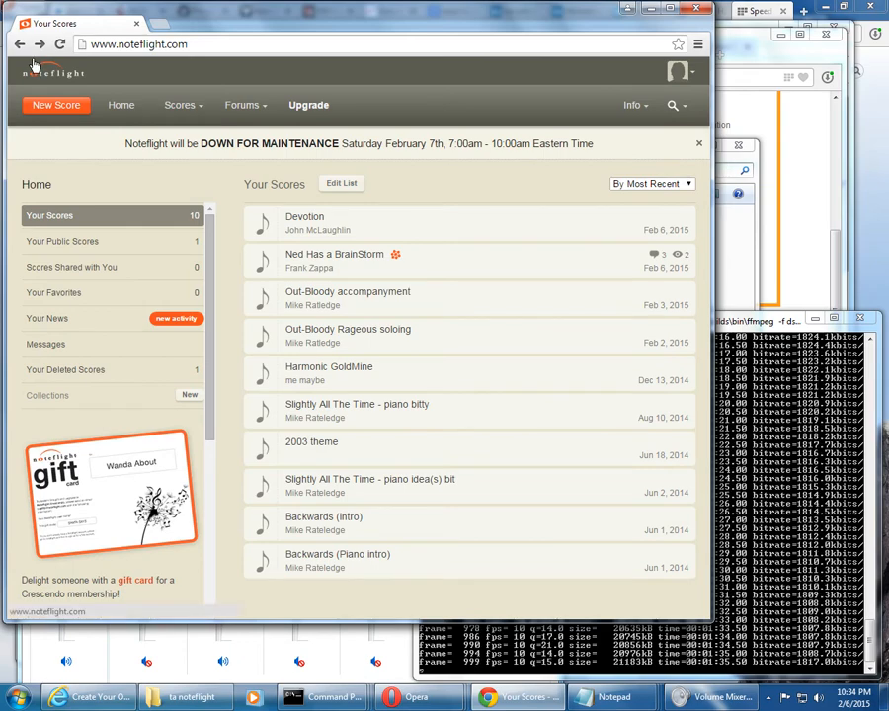
pyautogui.click(320, 222)
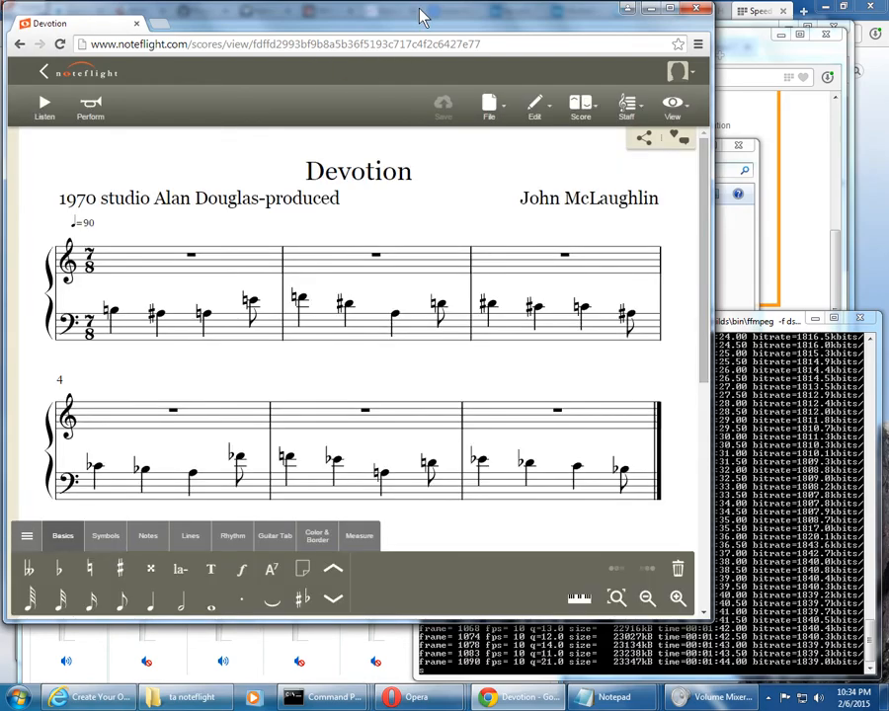
# Start printing the Devotion score to PDF, cancel saving Devotion.pdf and dismiss the print dialog
pyautogui.click(499, 114)
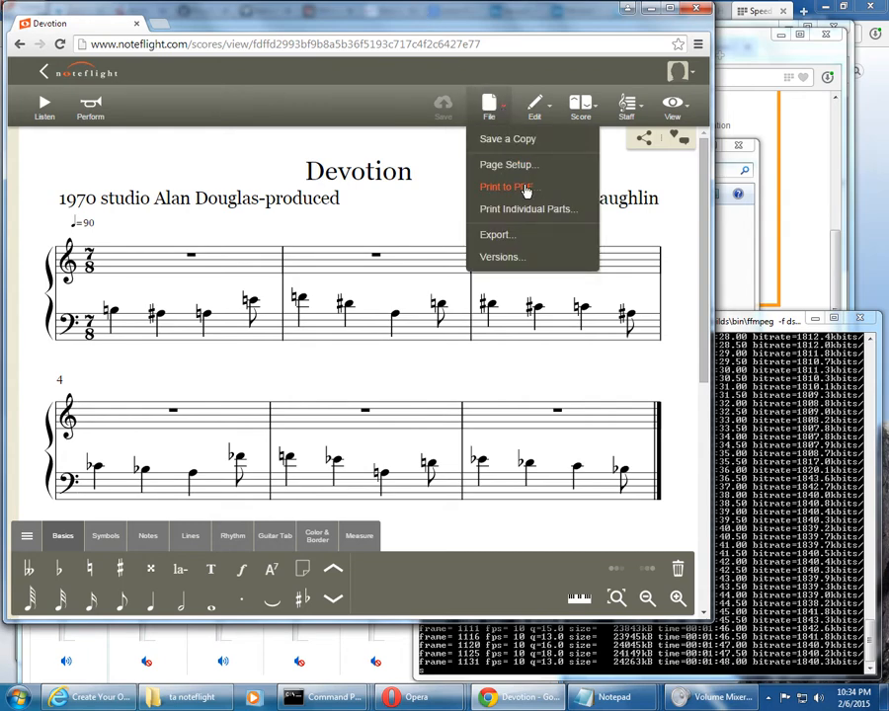
pyautogui.click(503, 44)
pyautogui.click(489, 106)
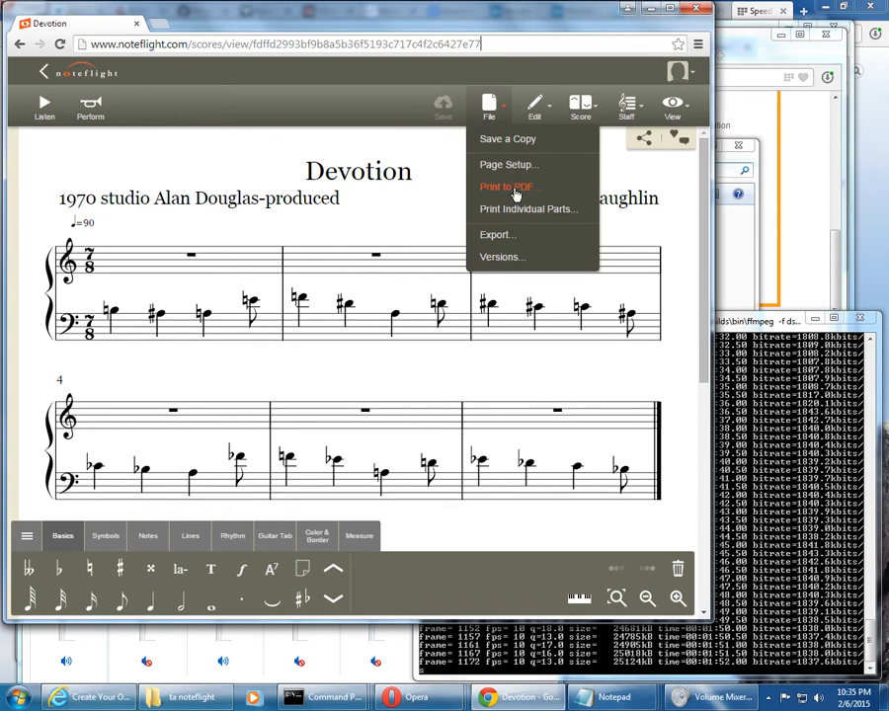
pyautogui.click(515, 189)
pyautogui.click(463, 212)
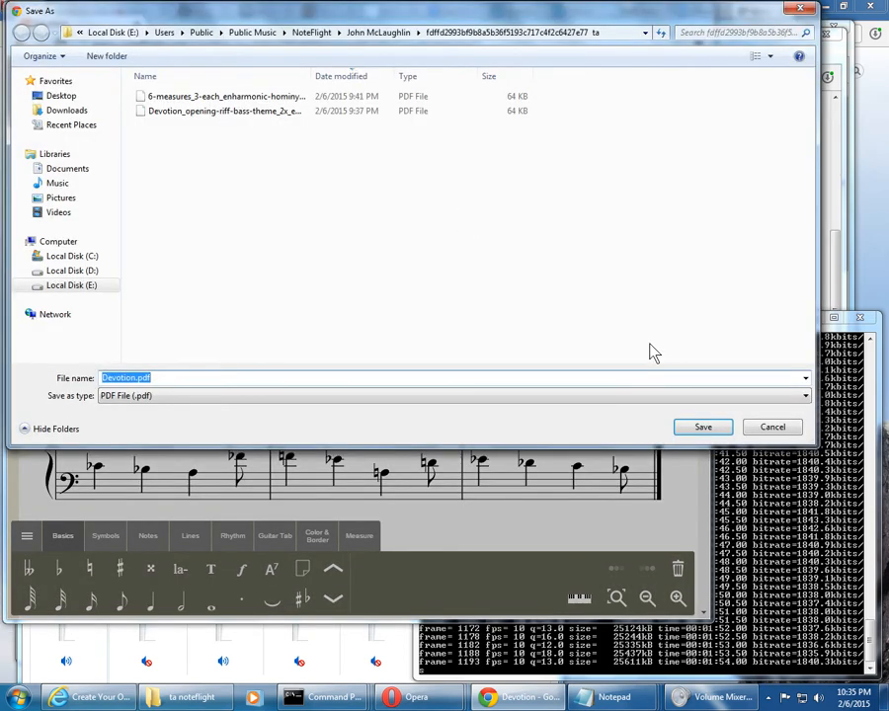
pyautogui.click(770, 426)
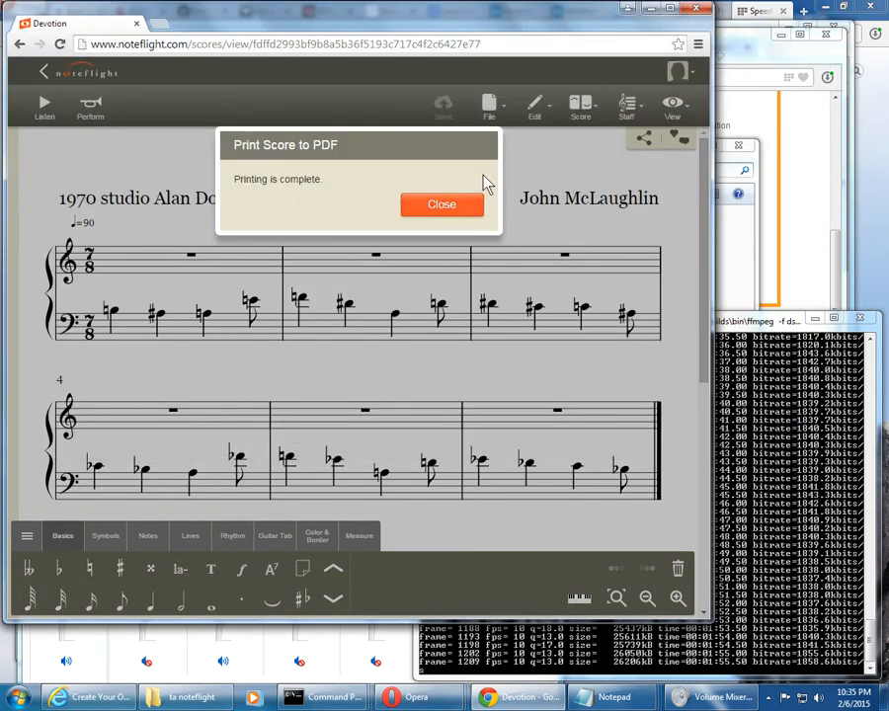
pyautogui.click(469, 210)
# Examine the MusicXML and MIDI export formats and the MIDI export purposes, and close the dialog without exporting
pyautogui.click(488, 108)
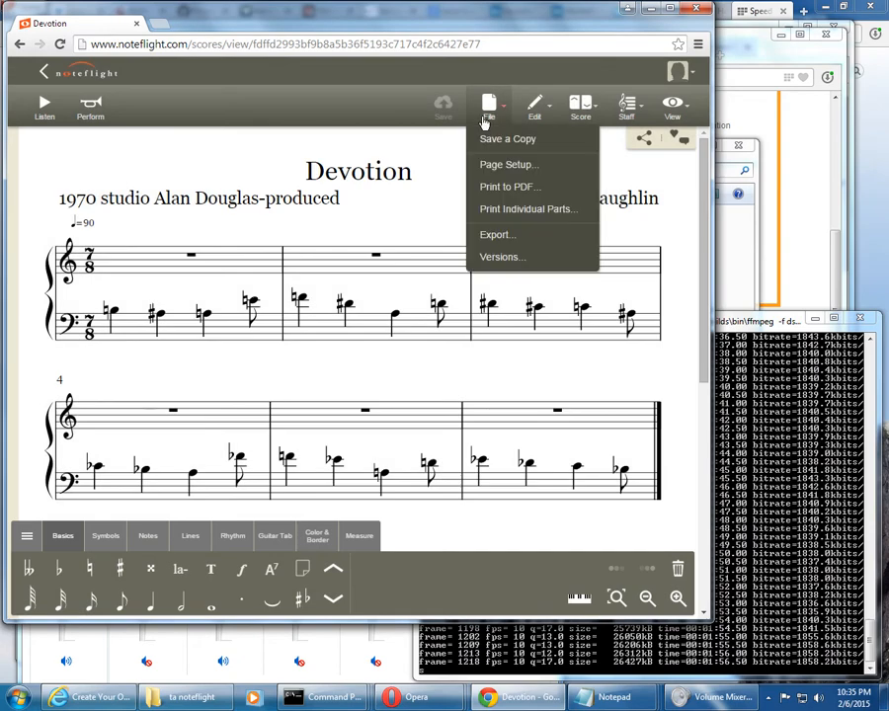
pyautogui.click(503, 244)
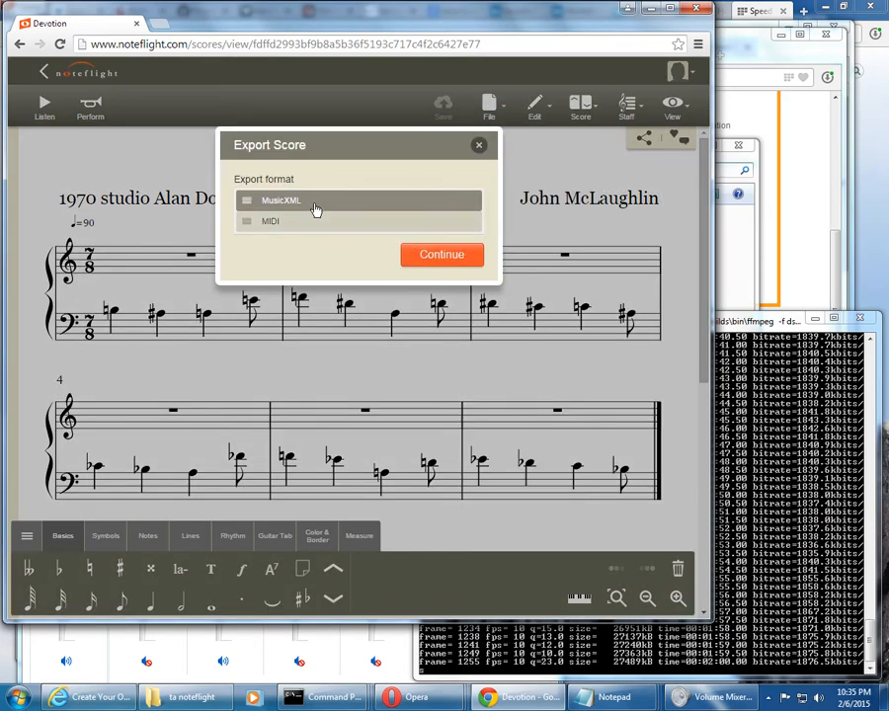
pyautogui.moveTo(343, 149); pyautogui.dragTo(329, 158)
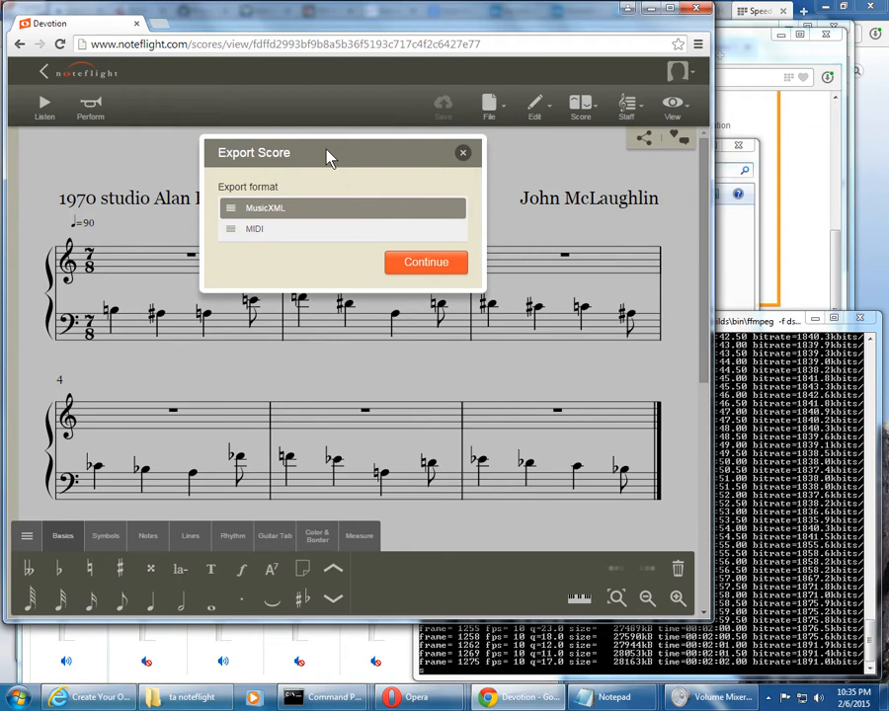
pyautogui.click(364, 234)
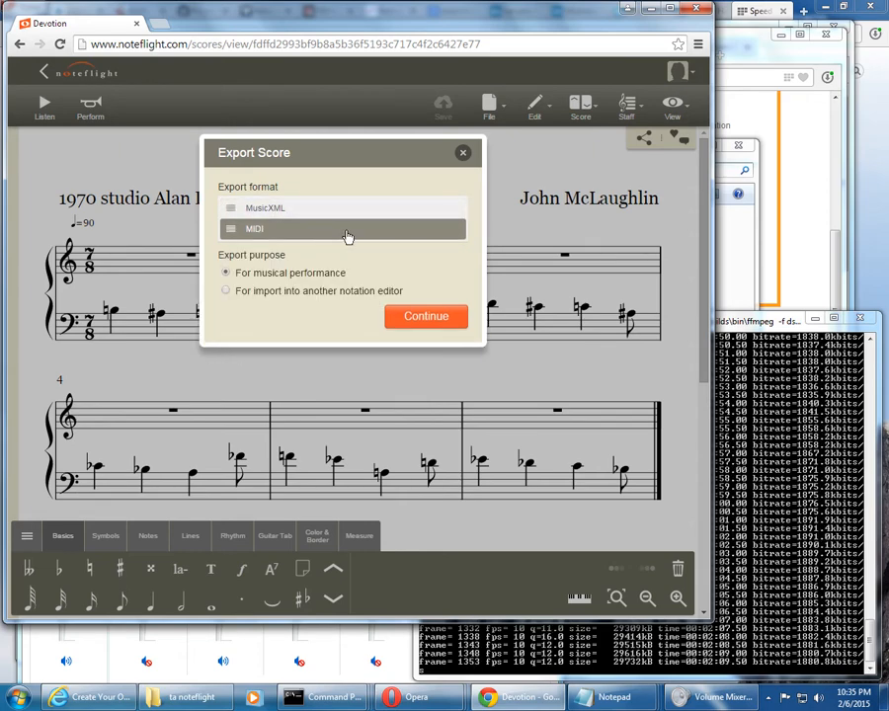
pyautogui.click(329, 295)
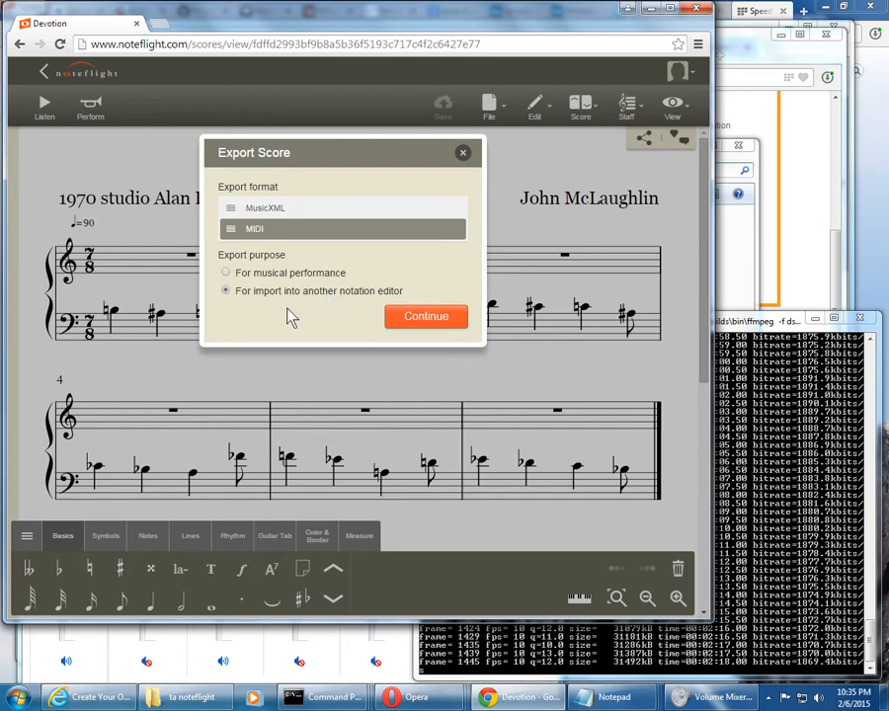
pyautogui.click(463, 155)
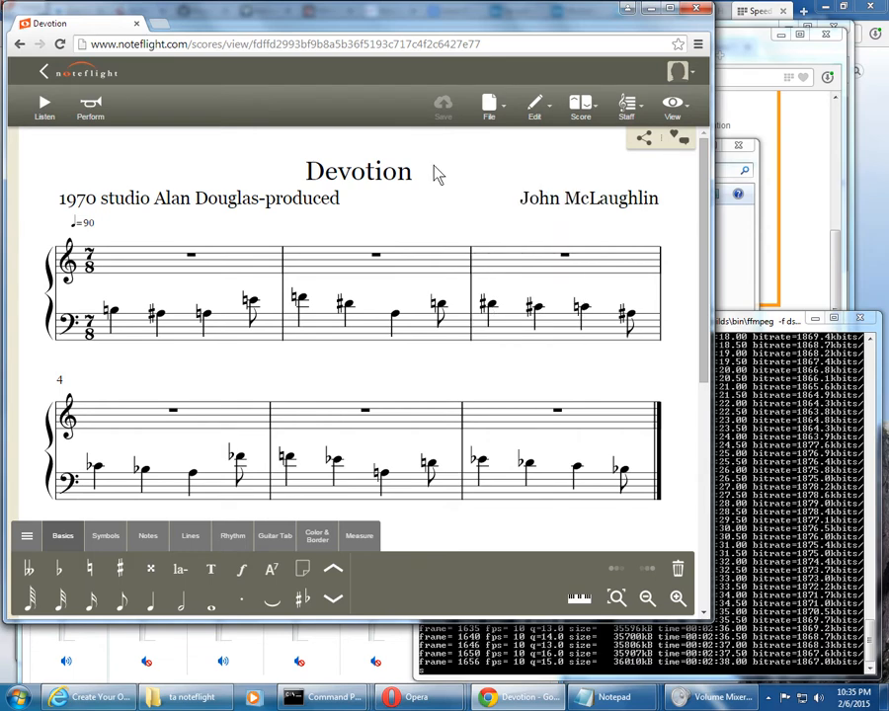
# View the score's version history and close it without restoring a version
pyautogui.click(540, 108)
pyautogui.click(489, 107)
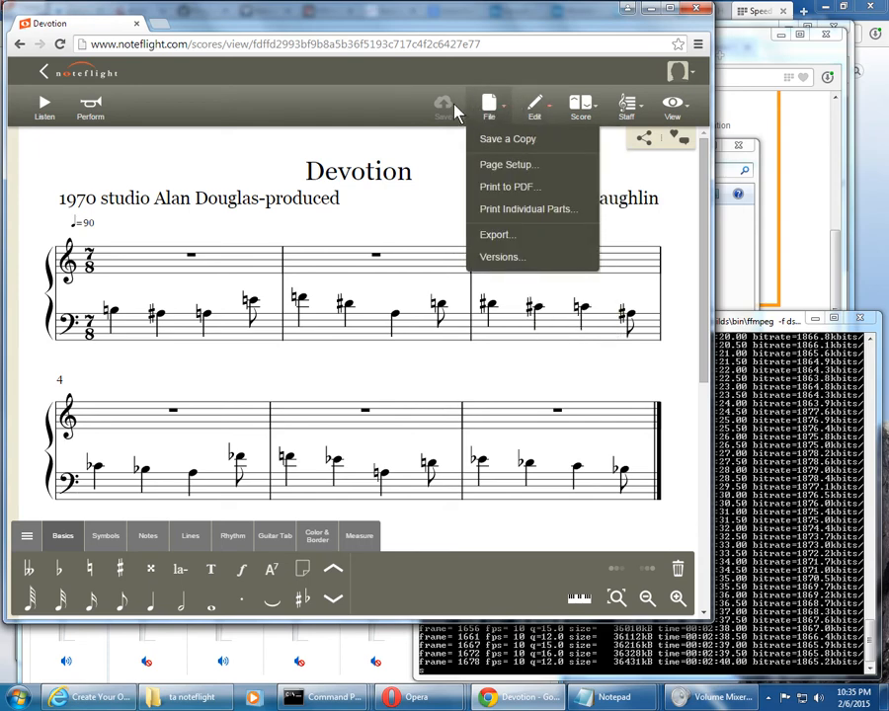
pyautogui.click(499, 256)
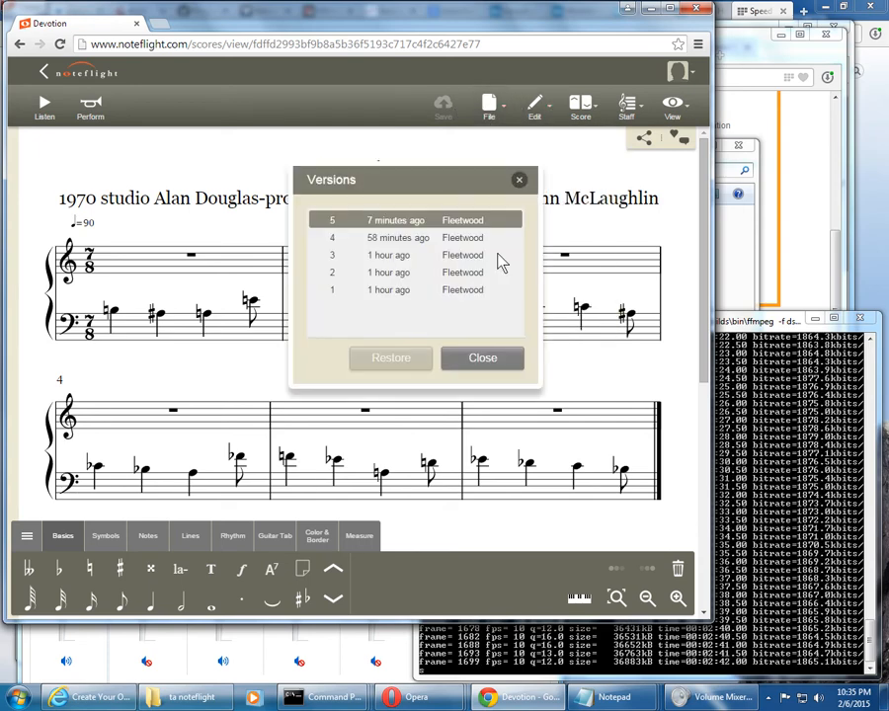
pyautogui.click(521, 181)
pyautogui.click(581, 107)
pyautogui.click(543, 107)
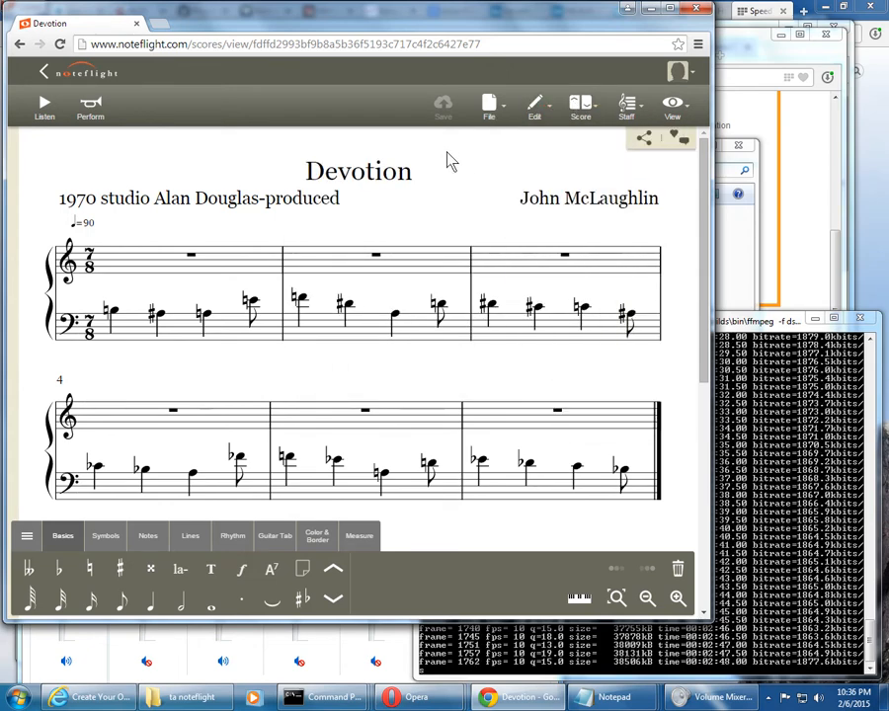
# Switch the score to the Flash Viewer/Editor
pyautogui.click(652, 267)
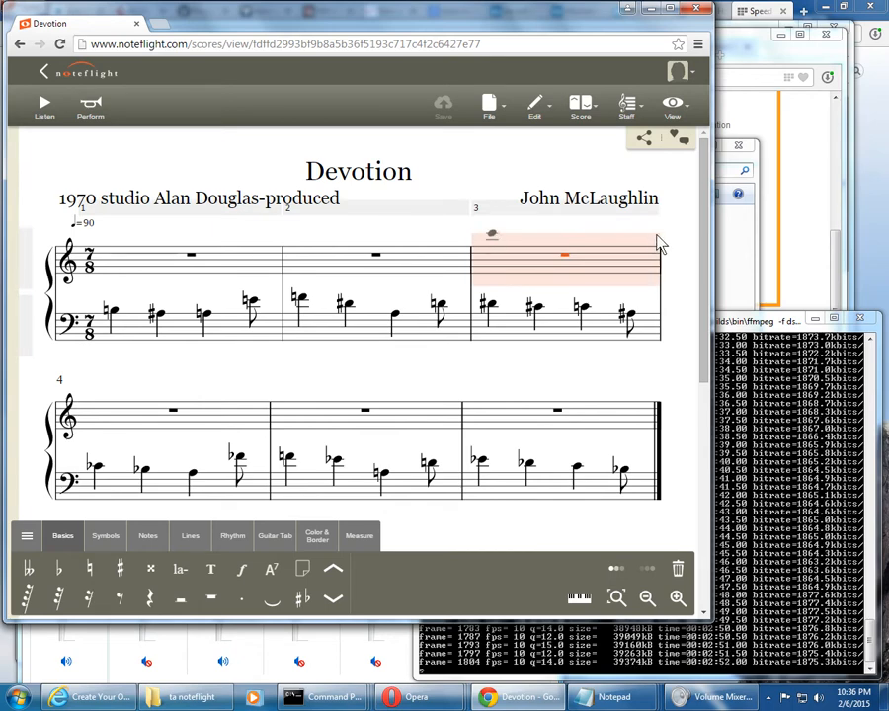
pyautogui.click(601, 113)
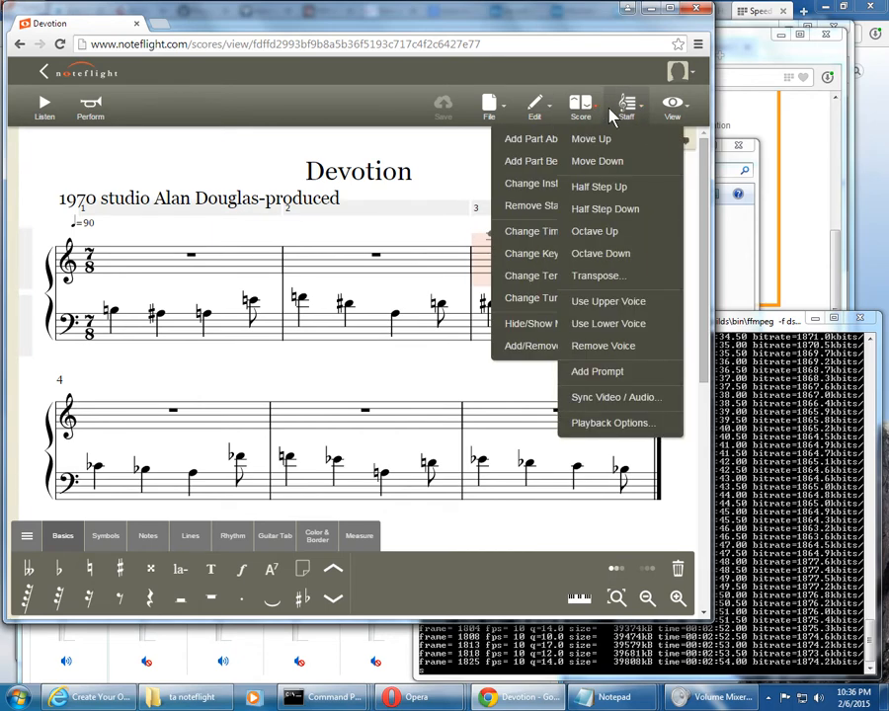
pyautogui.moveTo(677, 112)
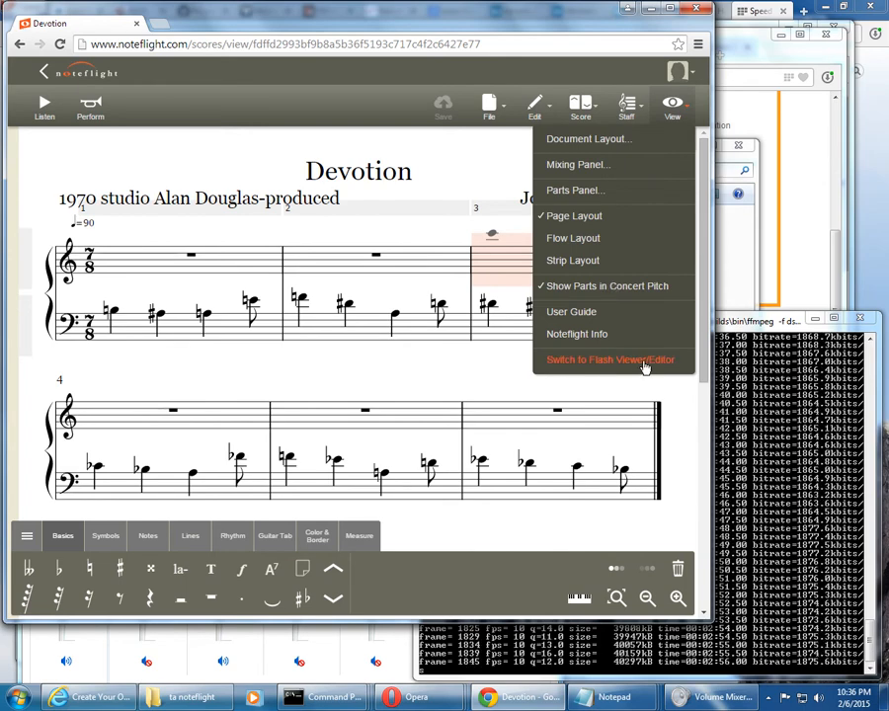
pyautogui.click(677, 362)
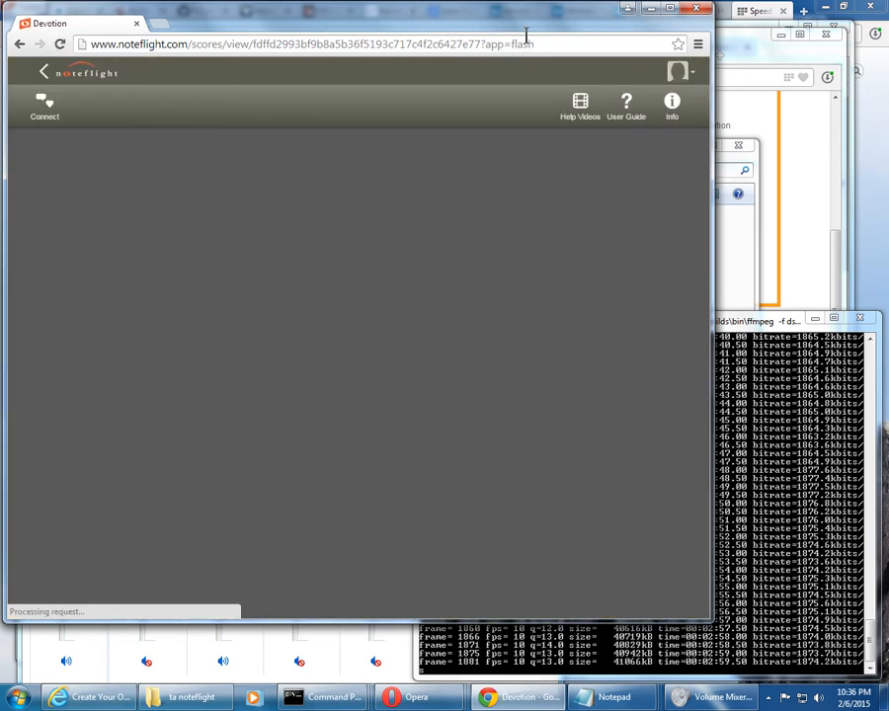
# Highlight the ?app=flash parameter at the end of the score's web address, and clear the highlight
pyautogui.click(545, 39)
pyautogui.click(539, 44)
pyautogui.moveTo(485, 45); pyautogui.dragTo(577, 41)
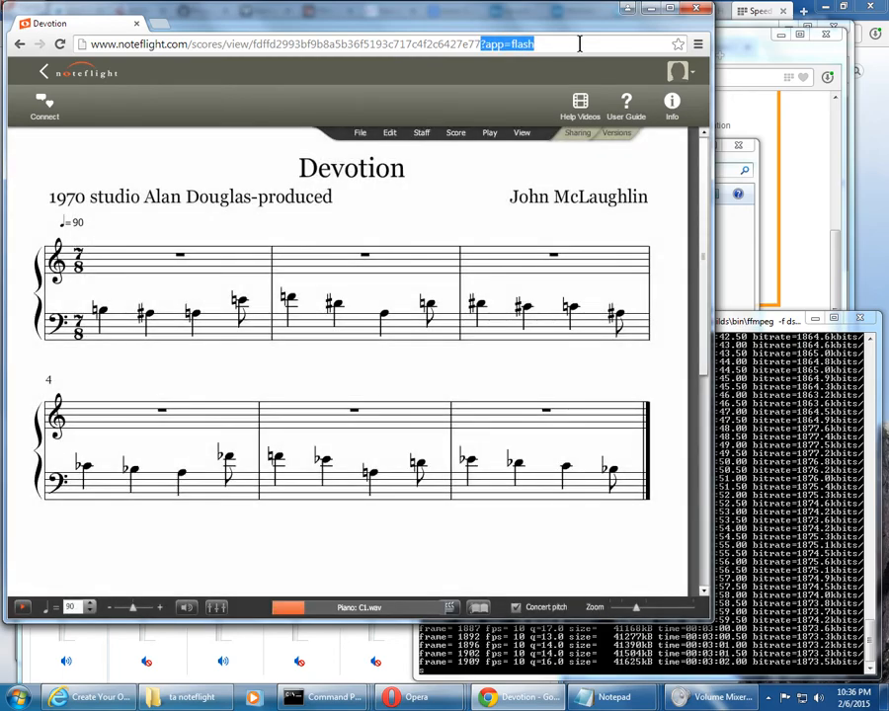
pyautogui.click(580, 44)
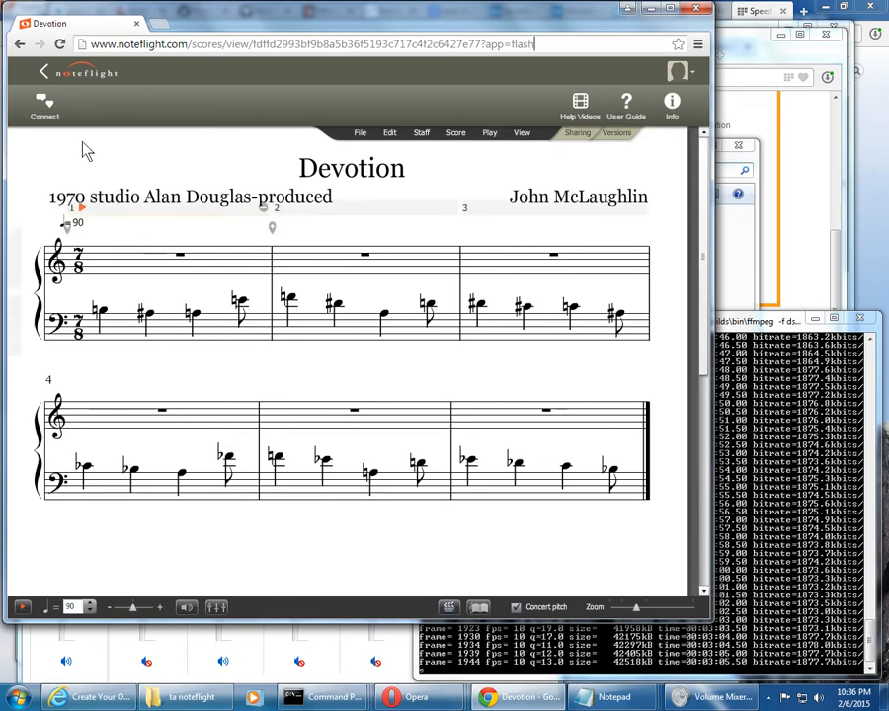
# Show the editing palette for the treble rest in measure 3, dismiss it and play back the score
pyautogui.click(635, 263)
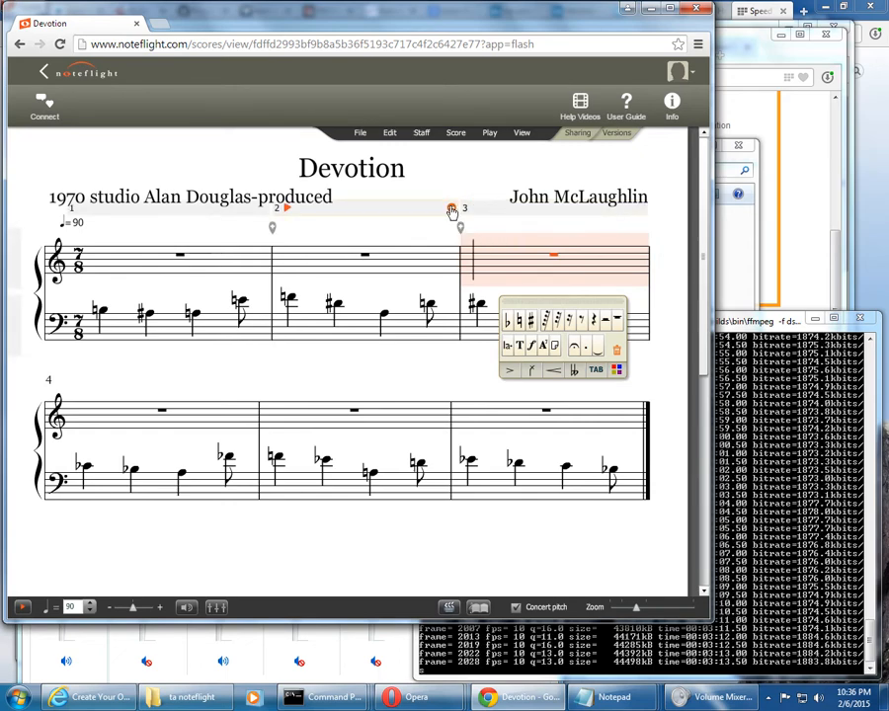
pyautogui.click(667, 292)
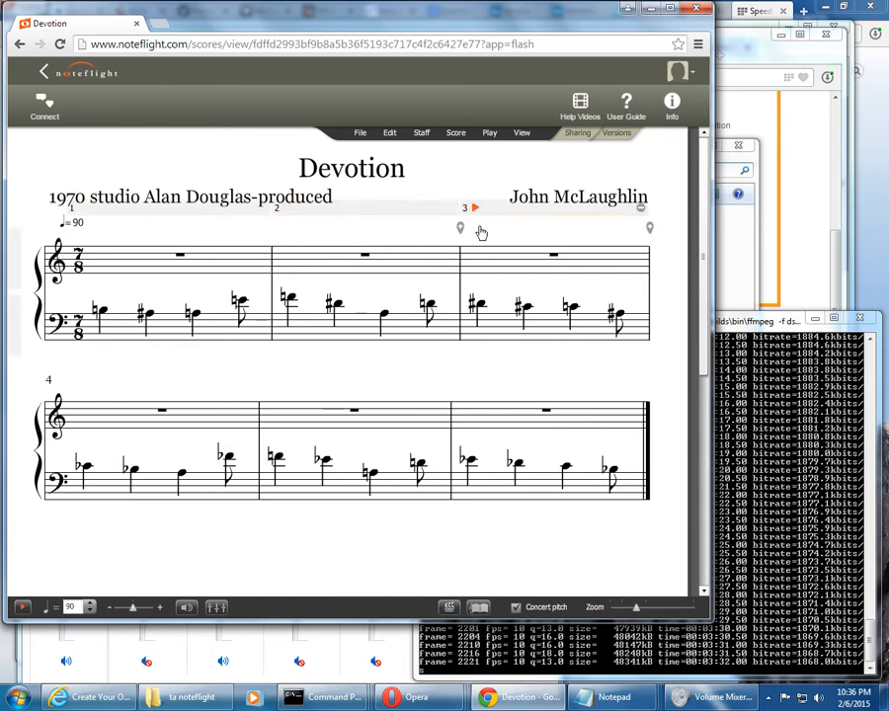
pyautogui.click(20, 609)
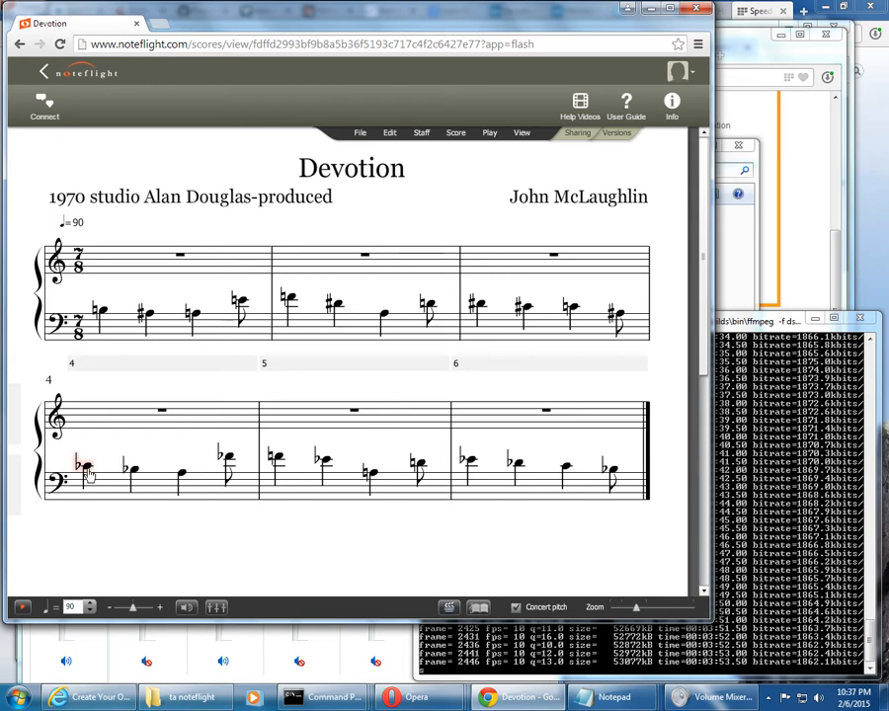
# Select measure 4 of the bass staff and review the options for transposing it up or down by an interval
pyautogui.click(103, 494)
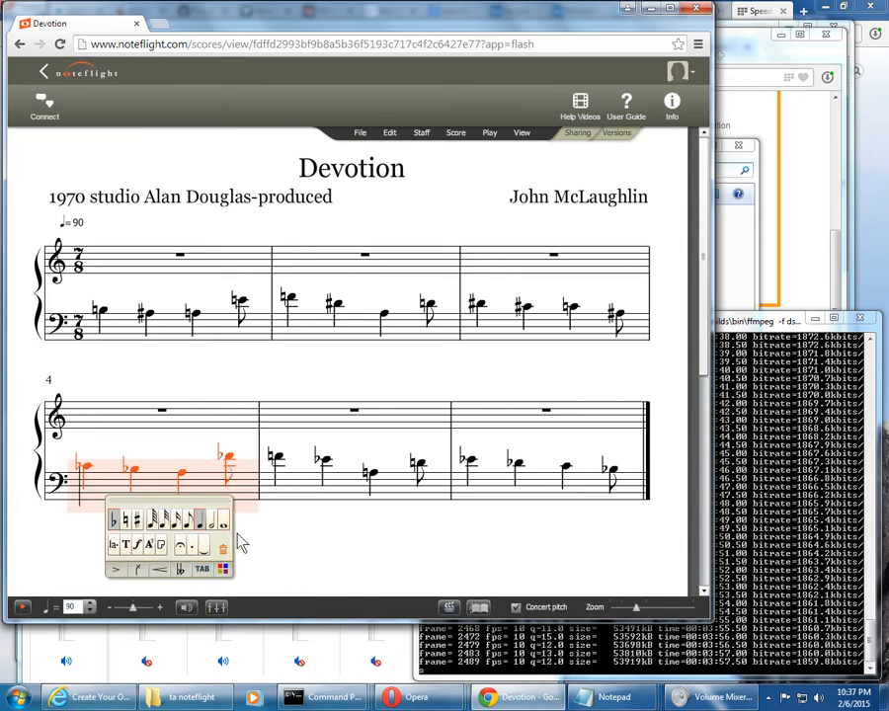
pyautogui.click(420, 136)
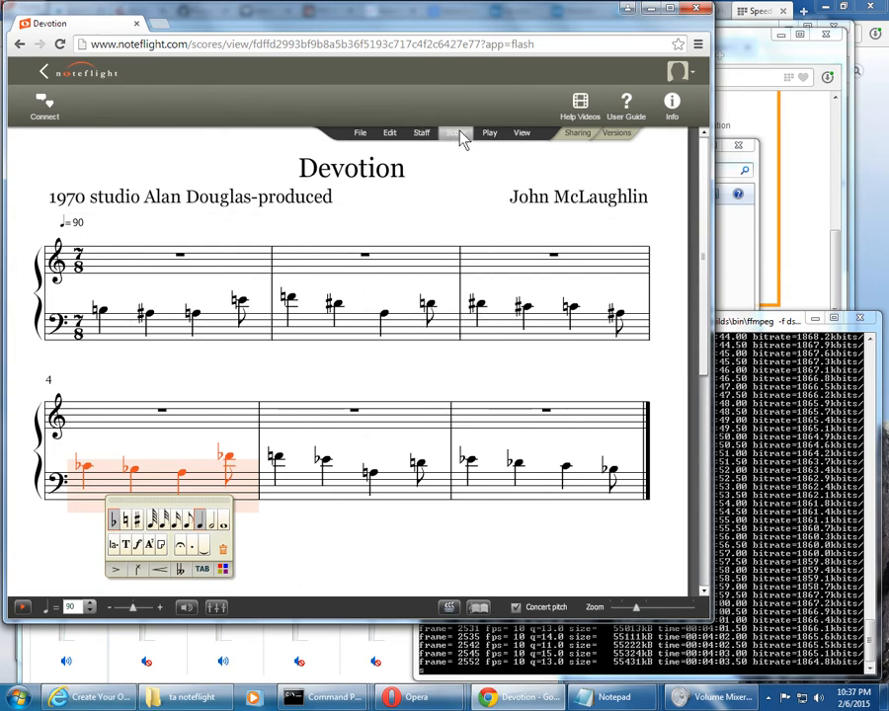
pyautogui.moveTo(387, 129)
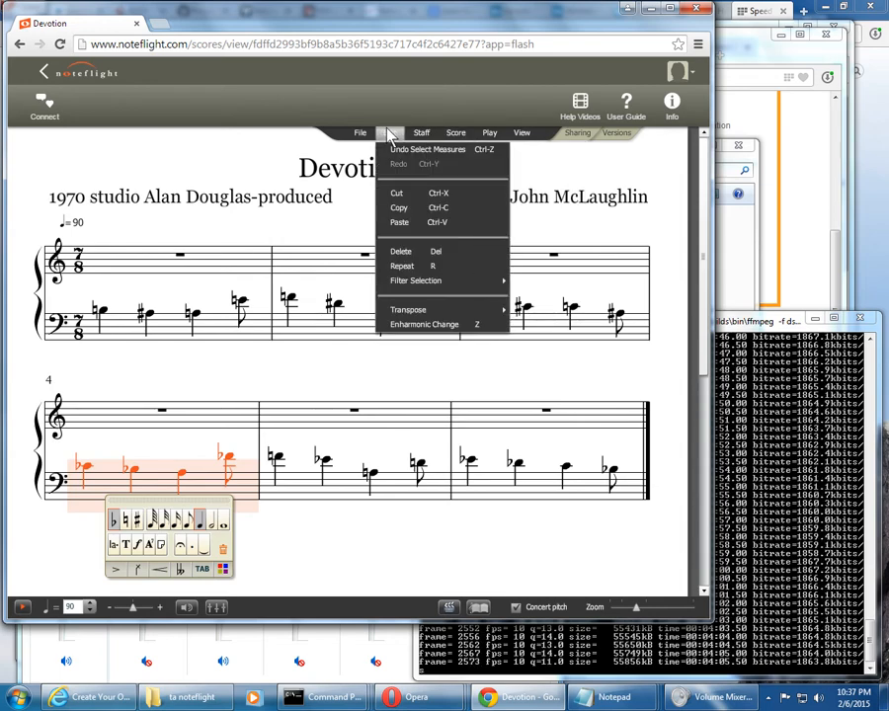
pyautogui.moveTo(447, 312)
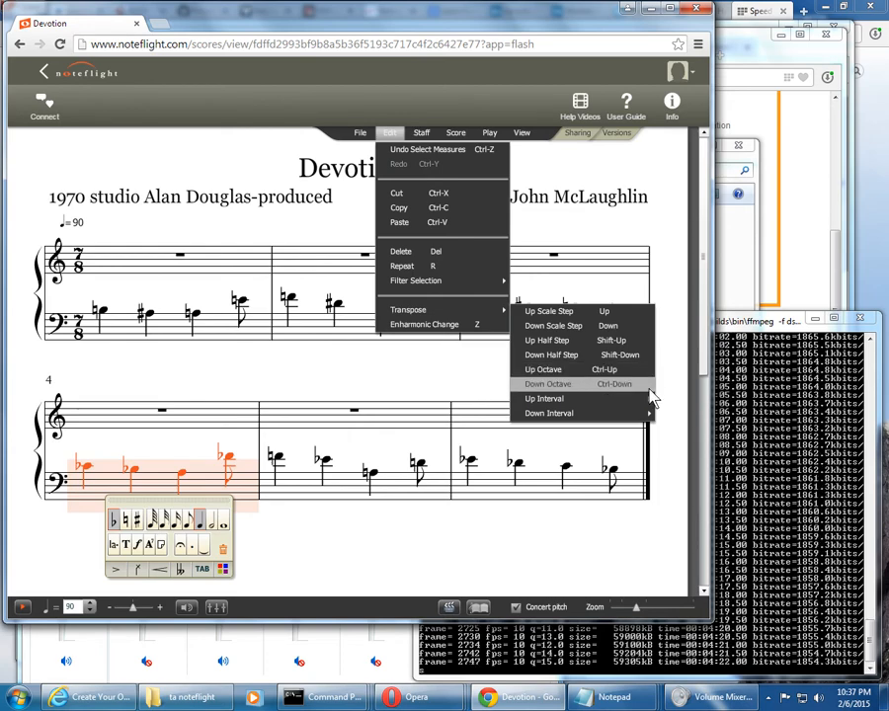
pyautogui.moveTo(641, 400)
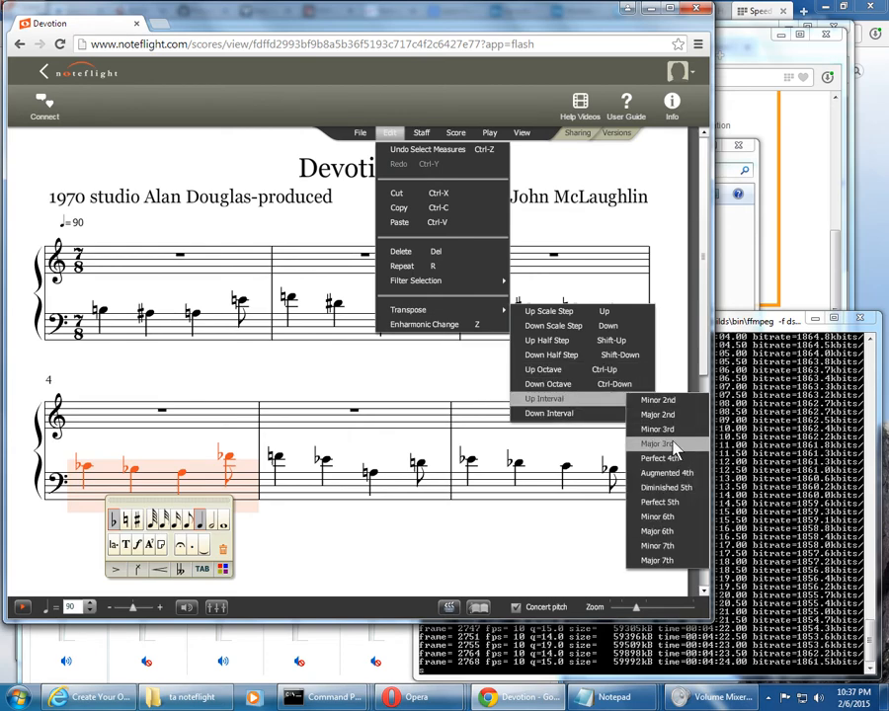
pyautogui.moveTo(592, 413)
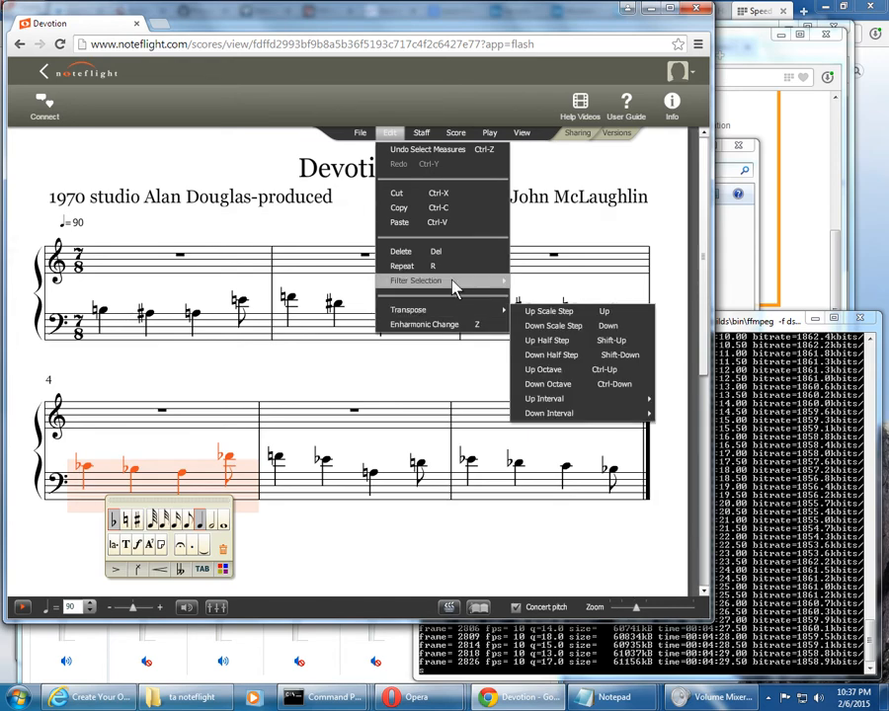
pyautogui.click(420, 131)
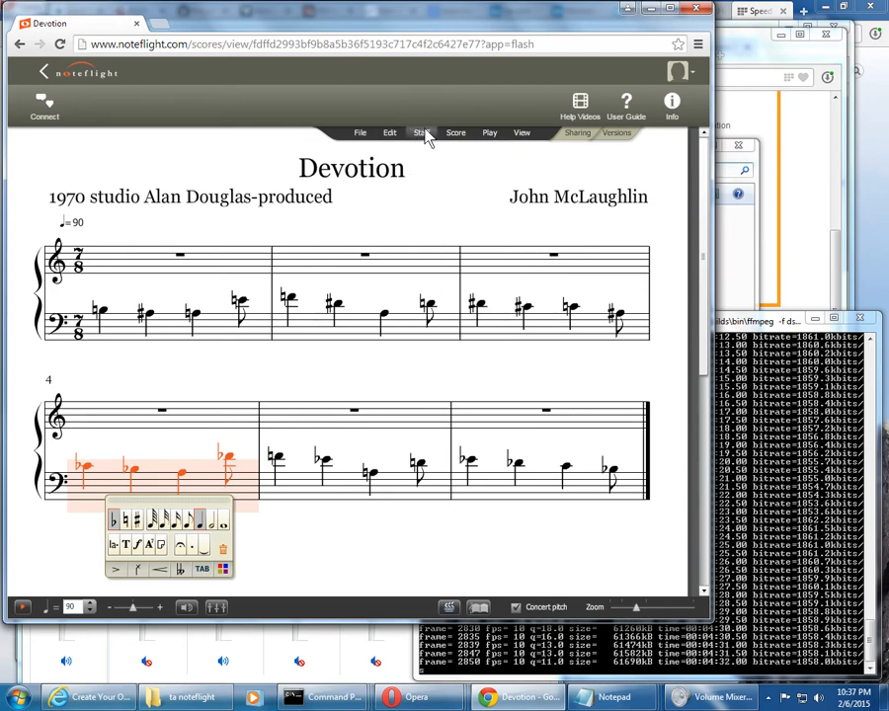
# View the score's version history and its sharing settings, closing each without changes, and clear the measure 4 selection
pyautogui.click(615, 136)
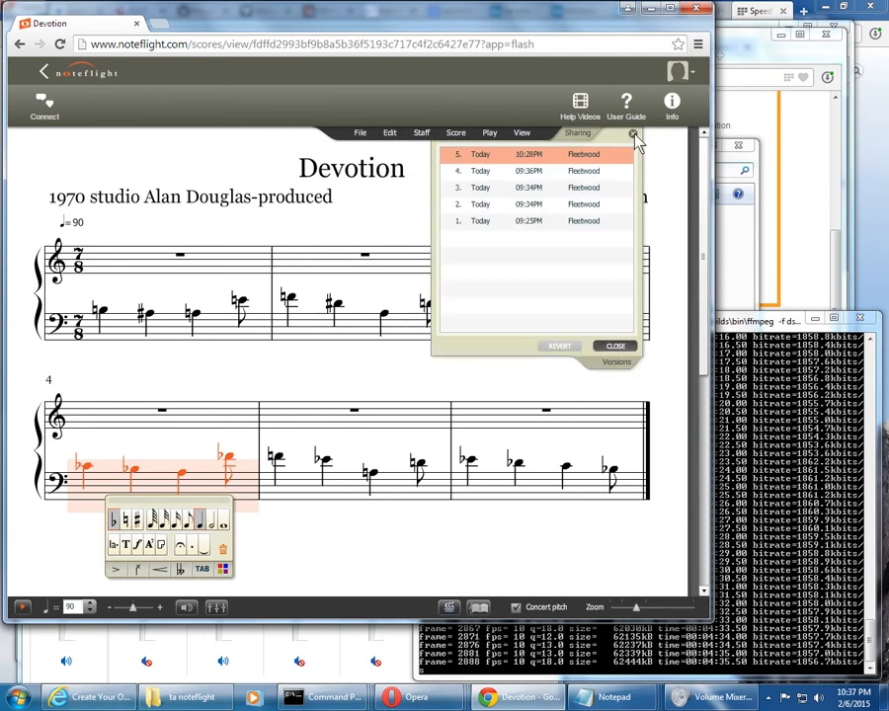
pyautogui.click(634, 136)
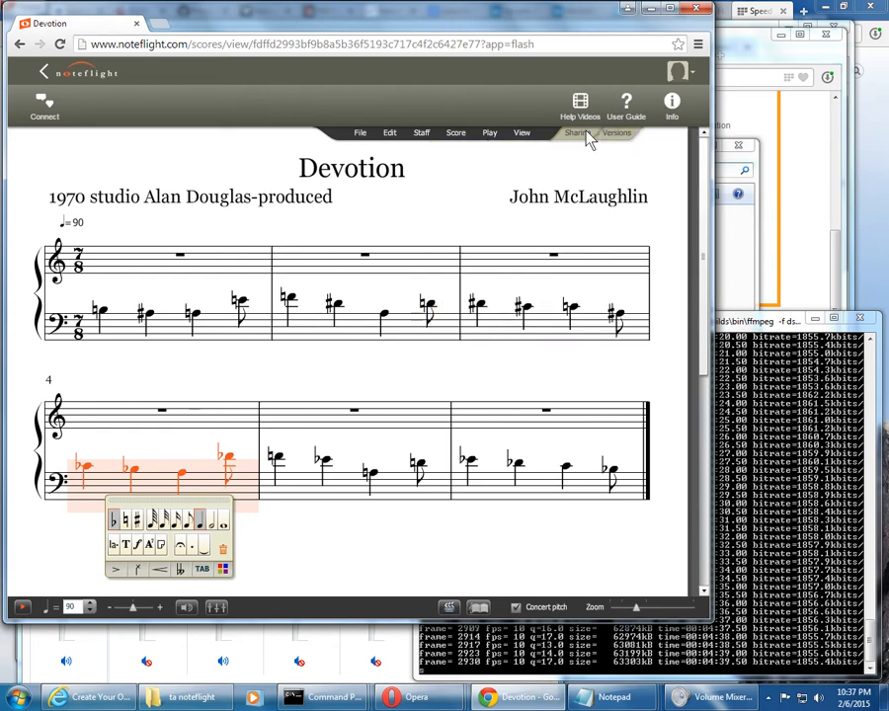
pyautogui.click(578, 135)
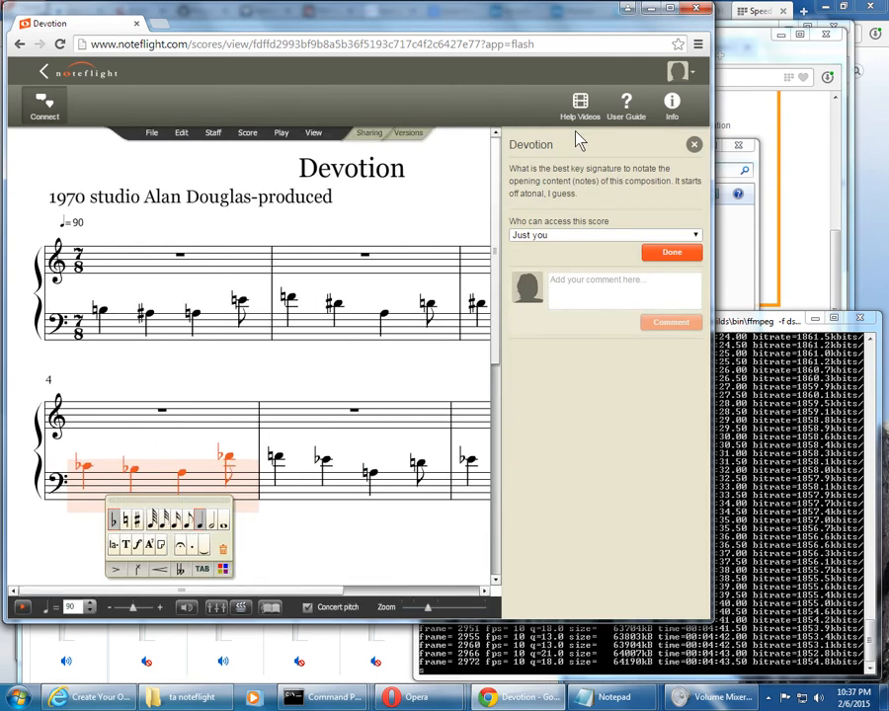
pyautogui.click(694, 145)
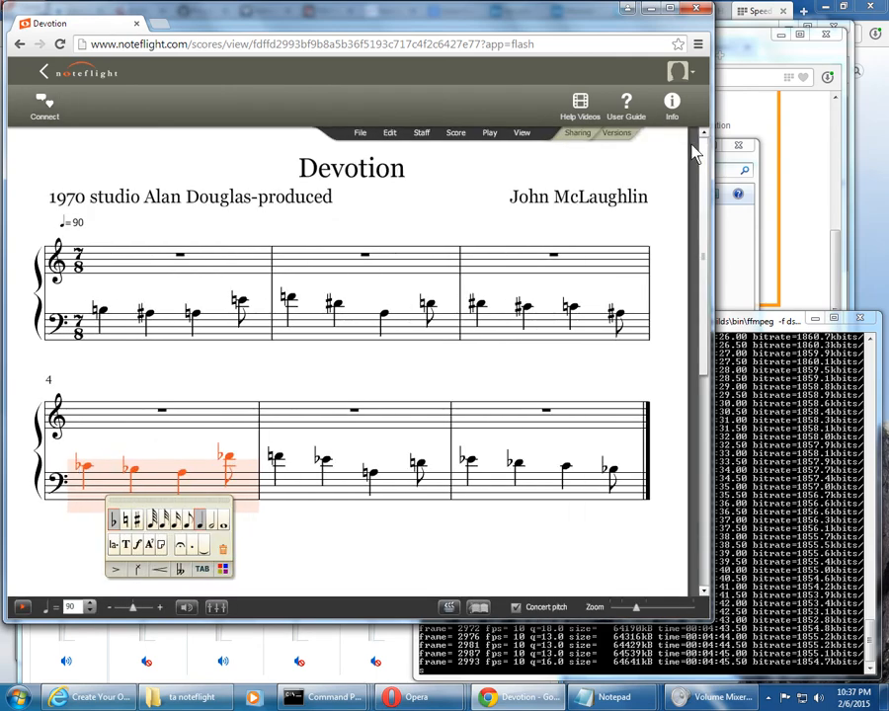
pyautogui.click(329, 577)
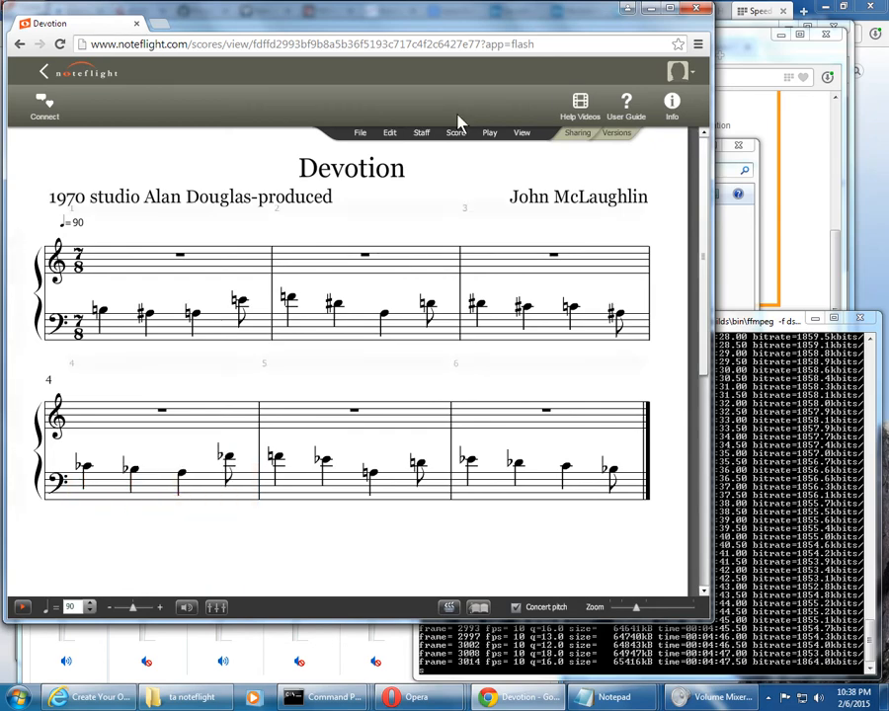
pyautogui.click(391, 133)
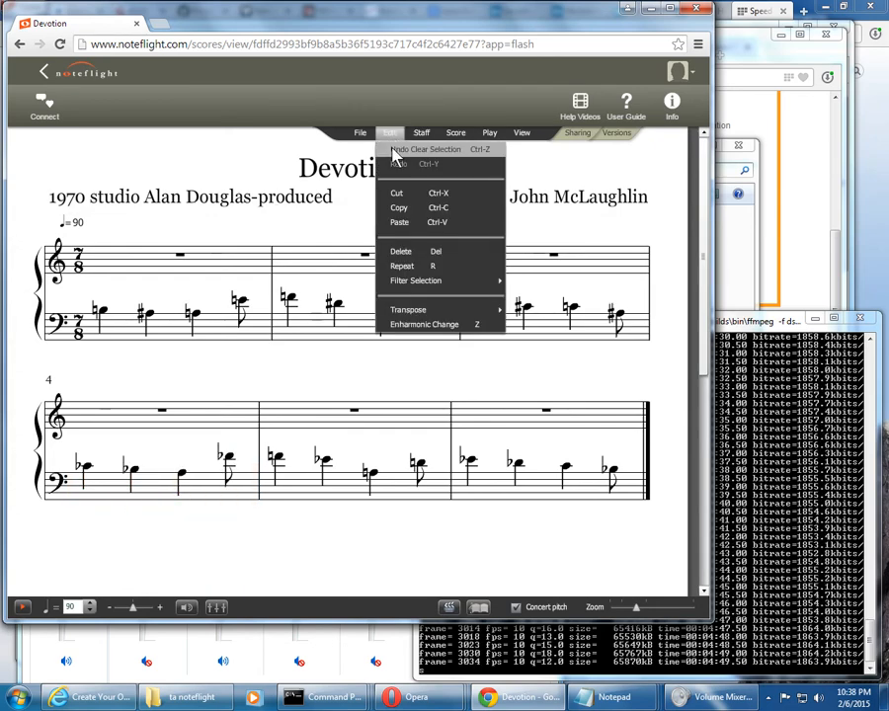
pyautogui.click(394, 139)
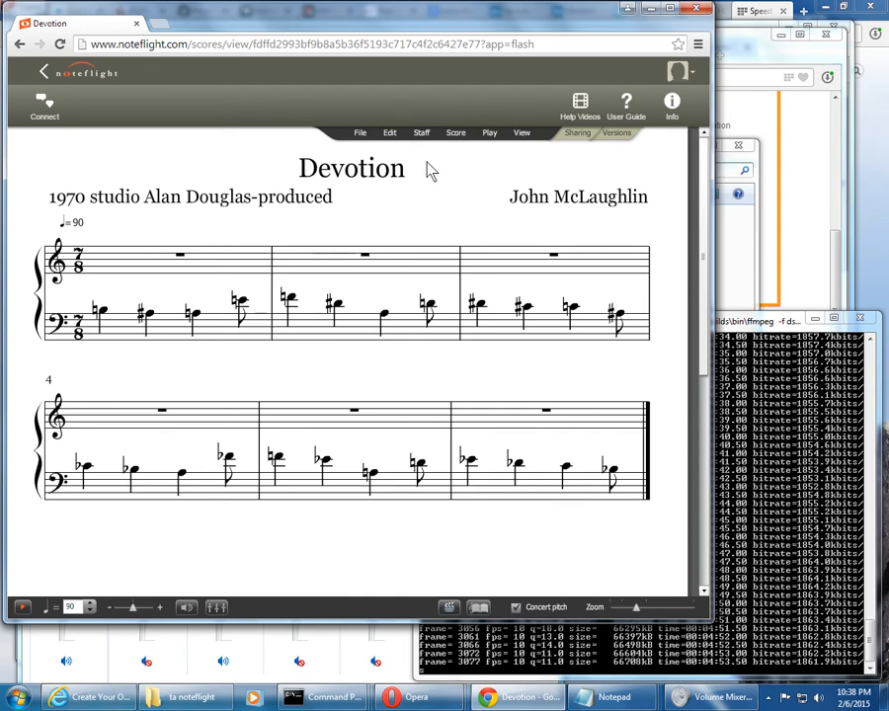
pyautogui.click(392, 133)
pyautogui.click(393, 138)
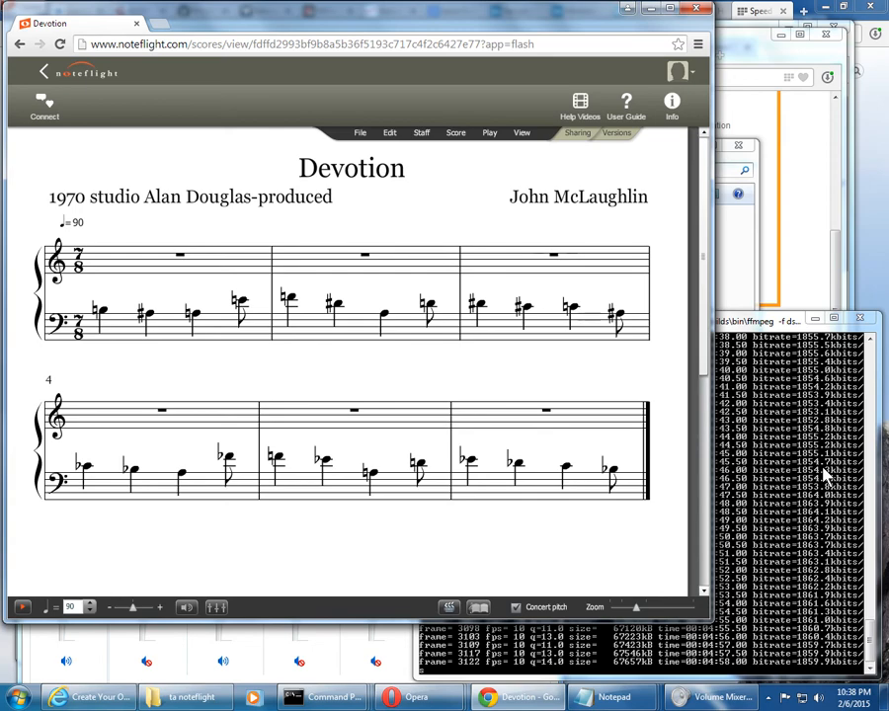
pyautogui.click(390, 135)
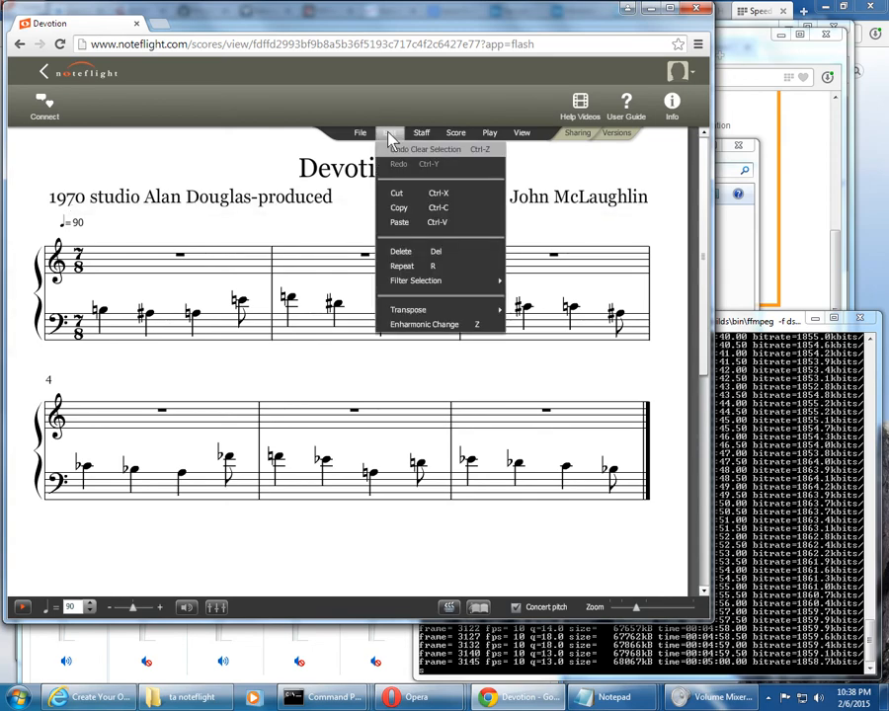
pyautogui.click(389, 133)
pyautogui.click(424, 139)
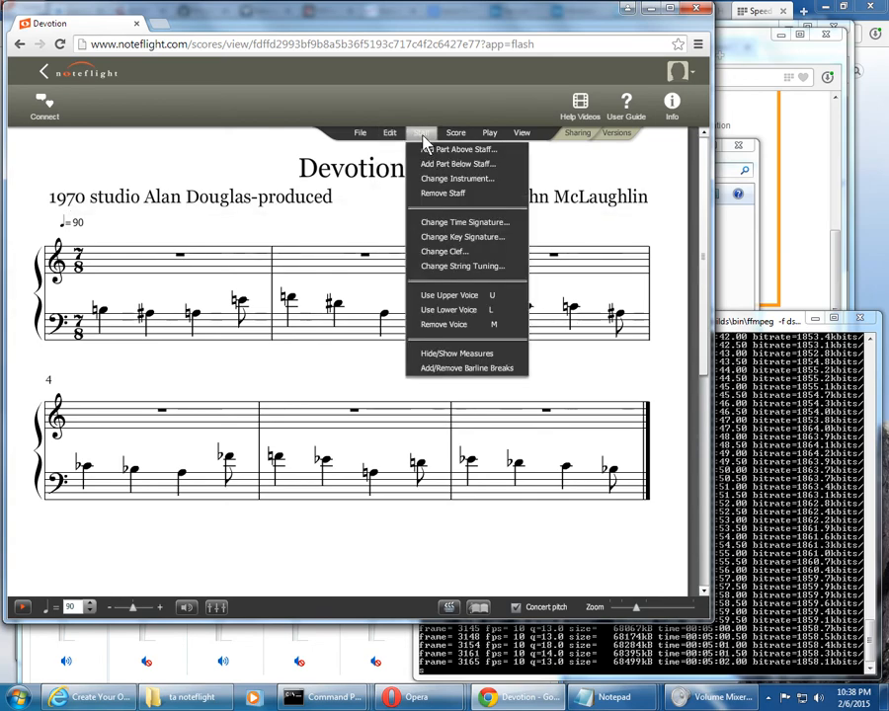
pyautogui.click(423, 136)
pyautogui.click(364, 136)
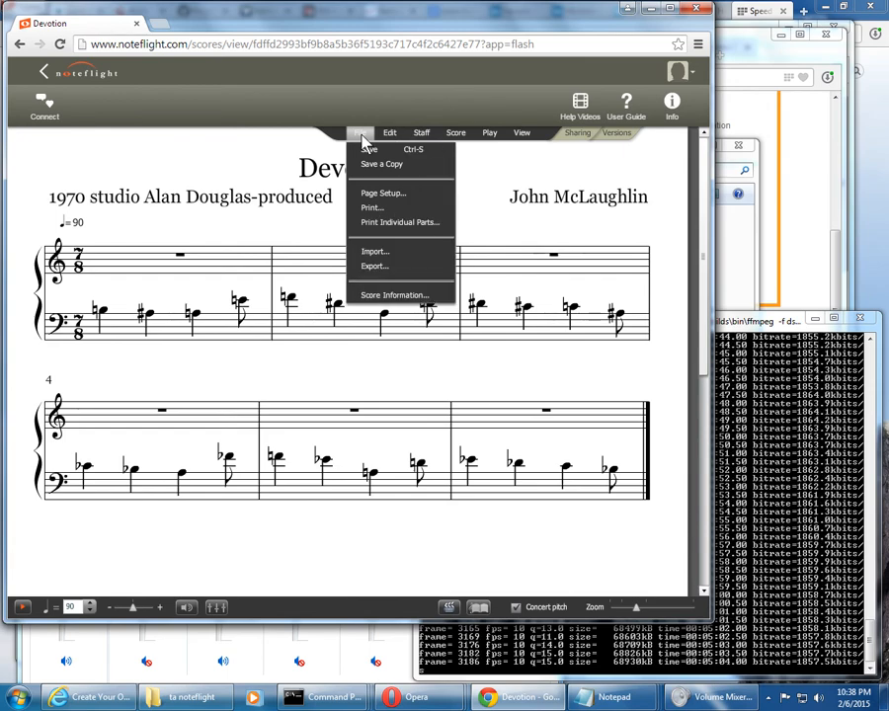
pyautogui.click(363, 138)
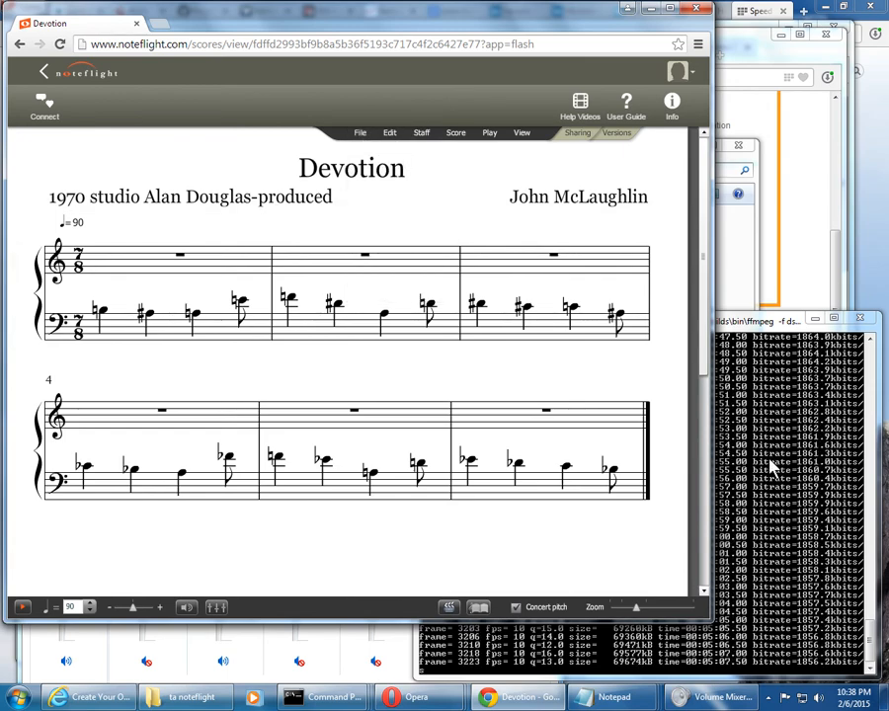
# View the file types available for exporting the score and cancel the export
pyautogui.click(360, 137)
pyautogui.click(388, 265)
pyautogui.click(376, 341)
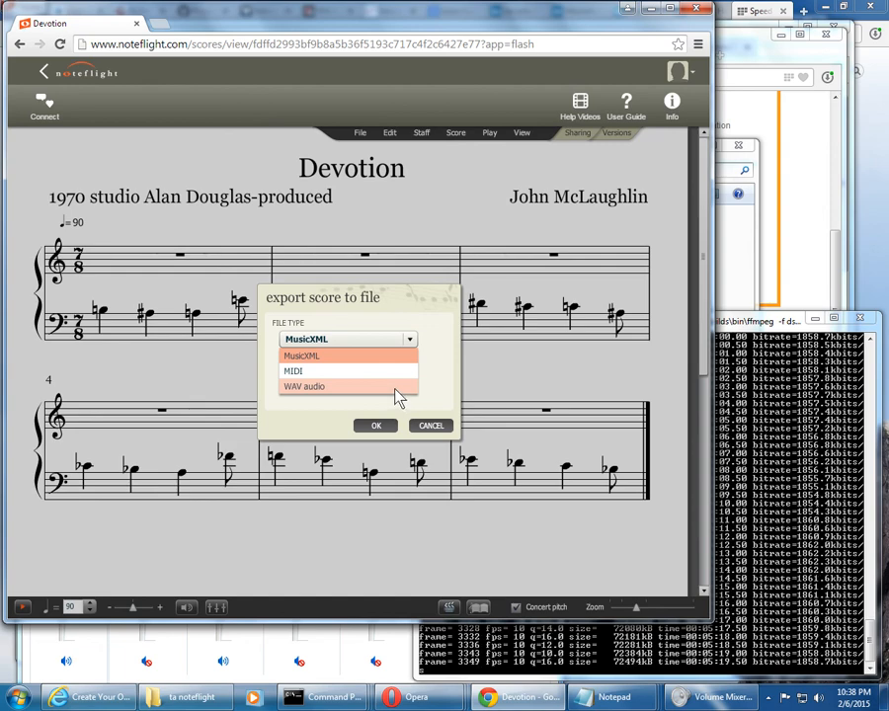
pyautogui.click(442, 425)
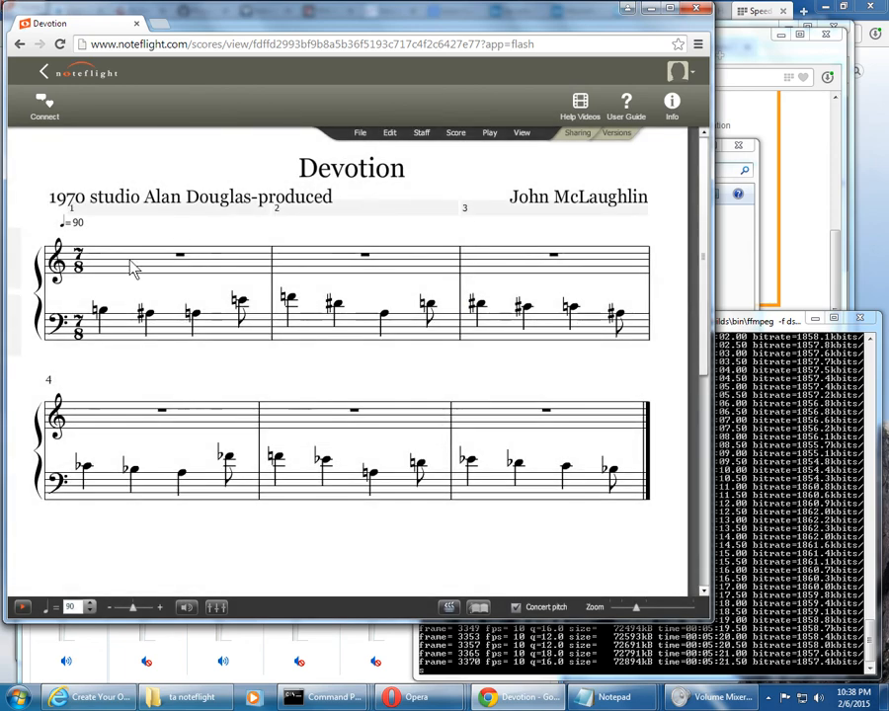
# Play back the score from the beginning into measure 3 and stop playback
pyautogui.click(21, 609)
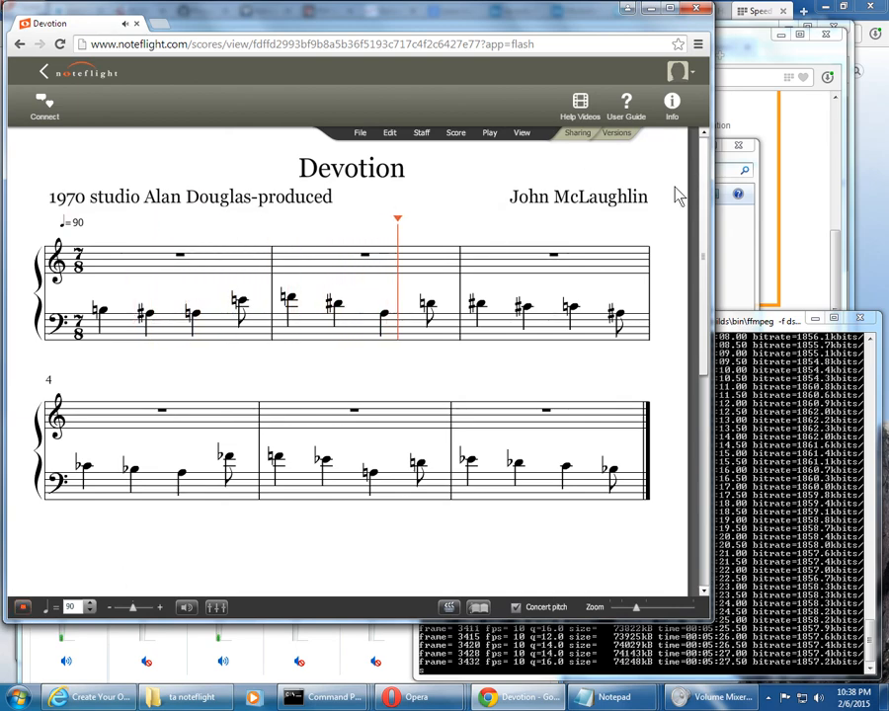
pyautogui.click(22, 608)
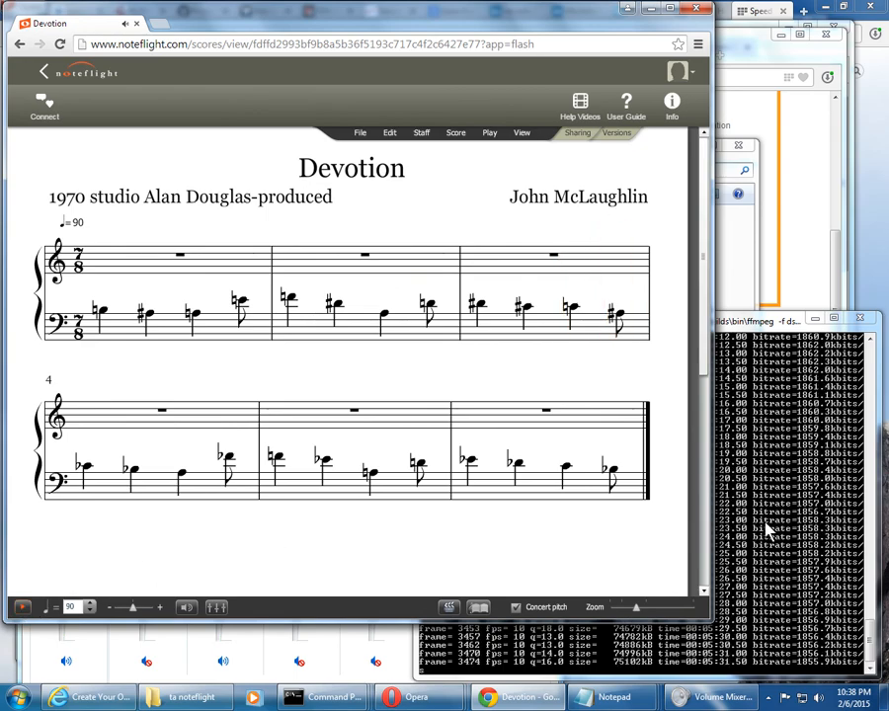